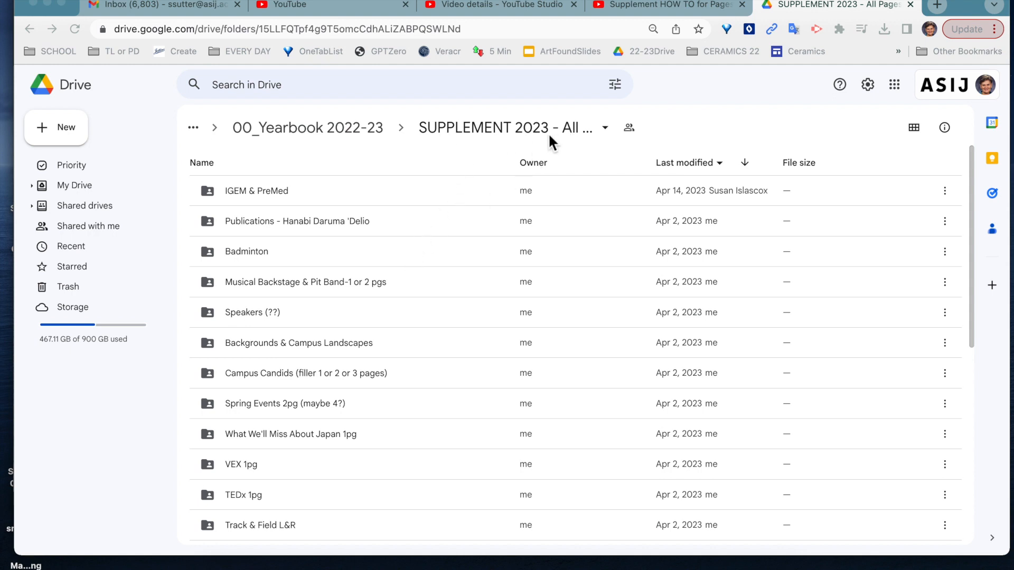
Download the "Track & Field L&R" folder from the yearbook supplement folder.
scroll(353, 289, "down", 5)
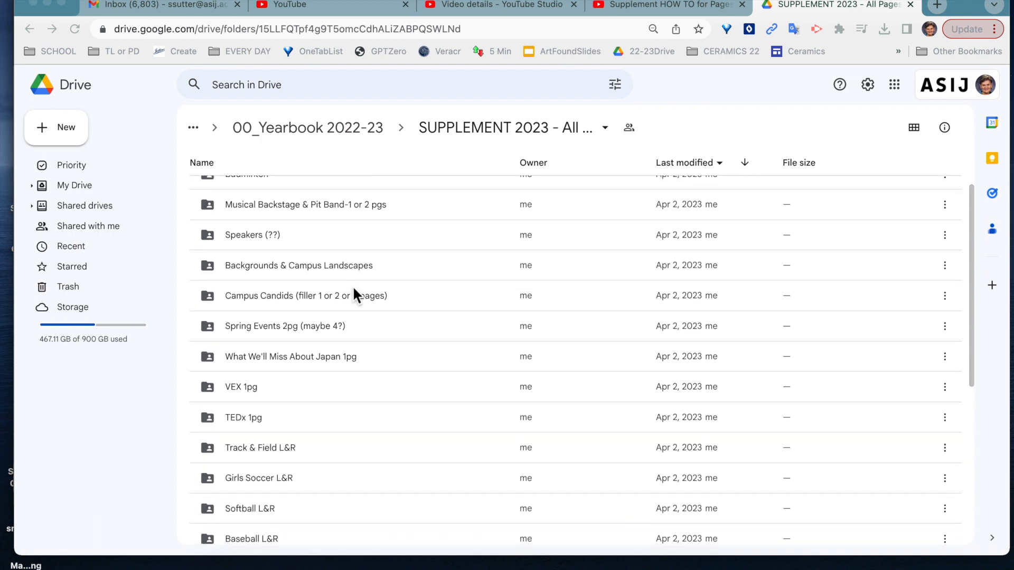
scroll(353, 289, "down", 3)
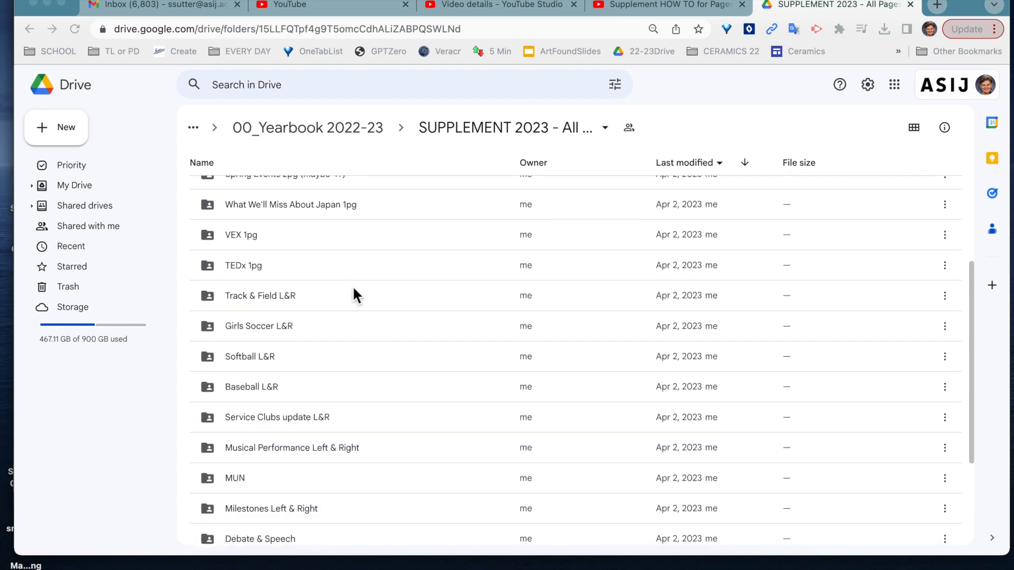
scroll(353, 289, "up", 1)
left_click(260, 268)
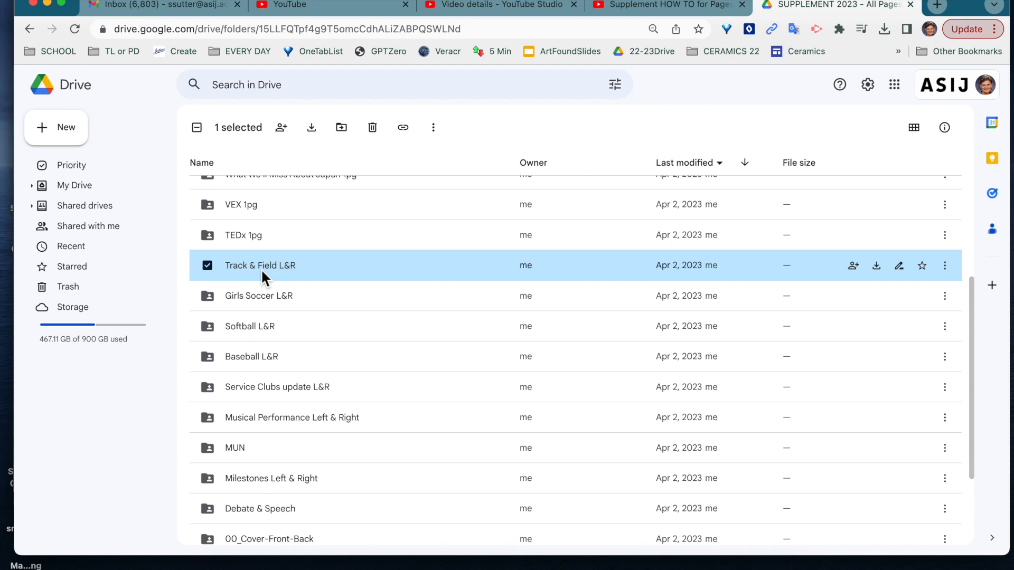
right_click(262, 270)
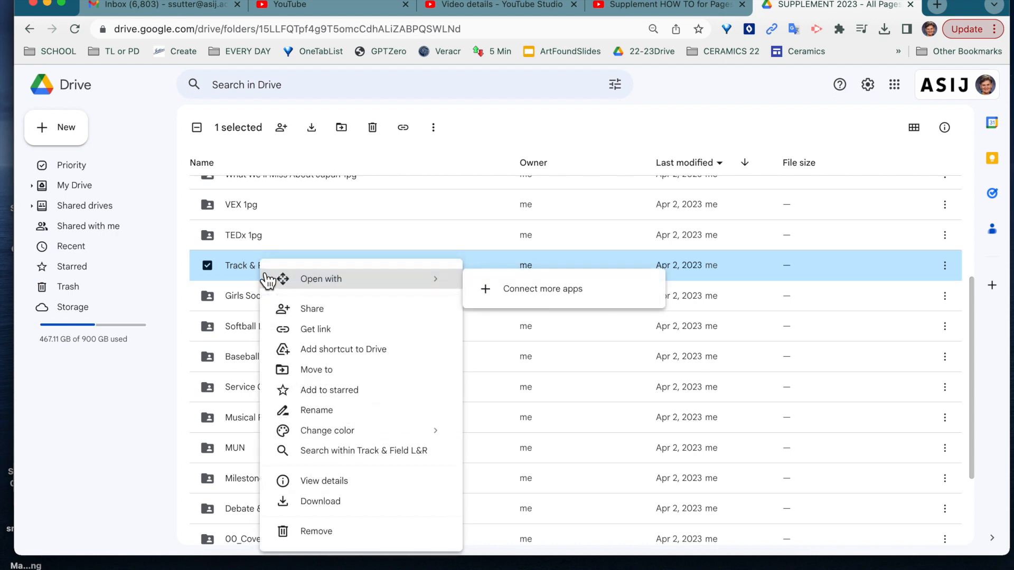
left_click(328, 507)
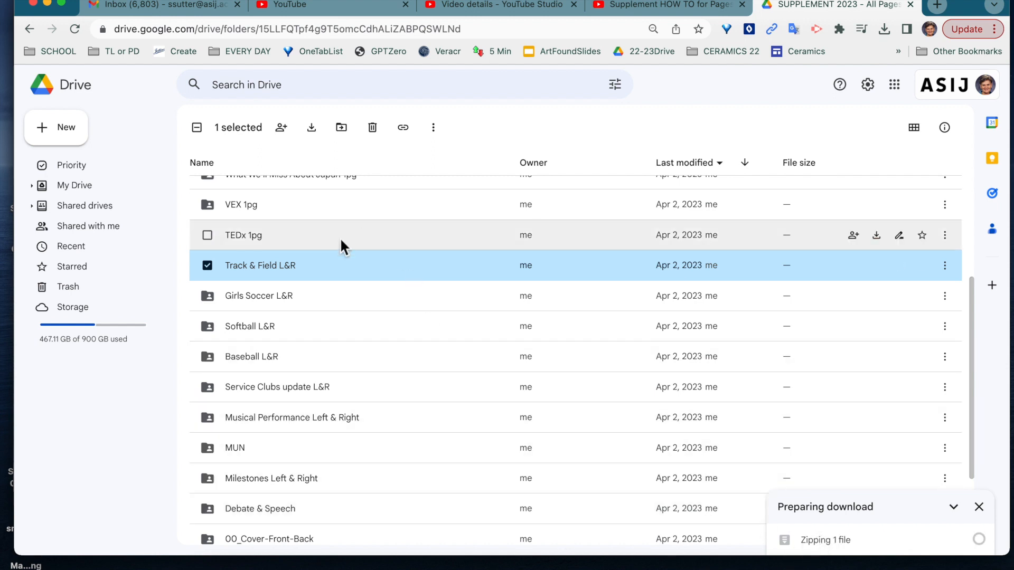
Open the "Track & Field L&R" folder in Drive and check for its ZIP among the recent downloads.
double_click(275, 266)
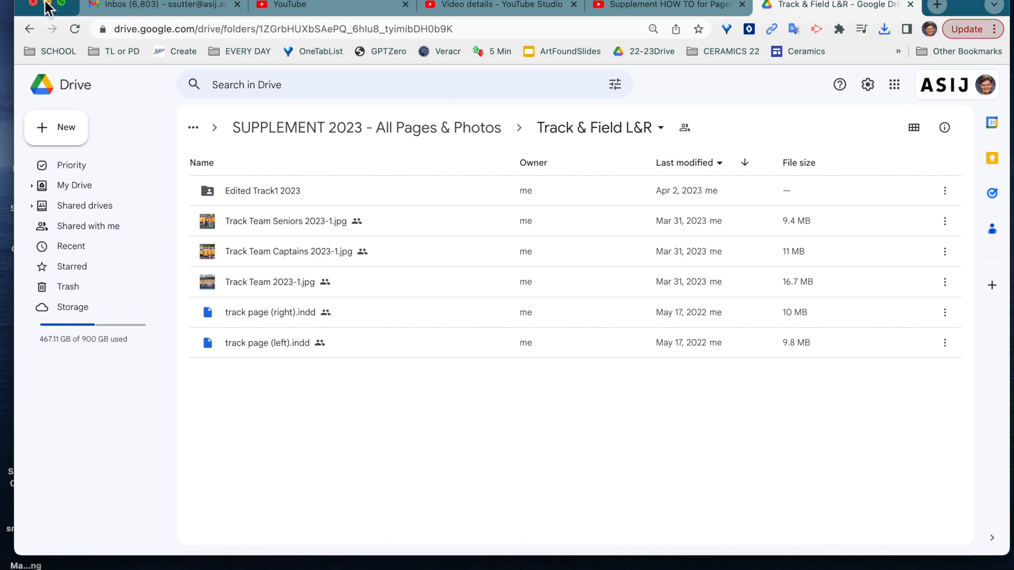
mouse_move(763, 567)
left_click(764, 544)
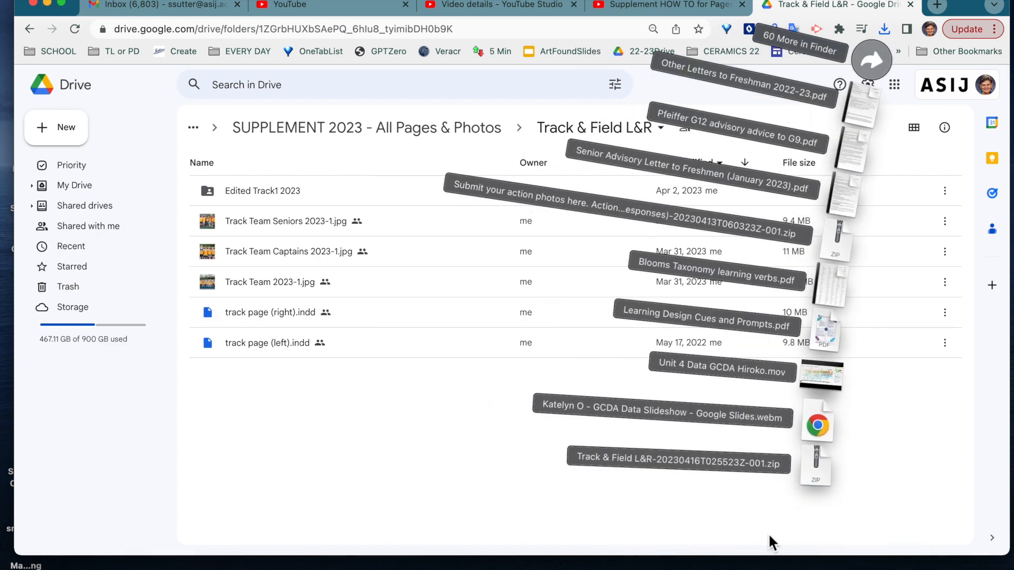
left_click(973, 567)
Switch to Finder and extract the Track & Field L&R ZIP archive in the Downloads folder.
mouse_move(206, 567)
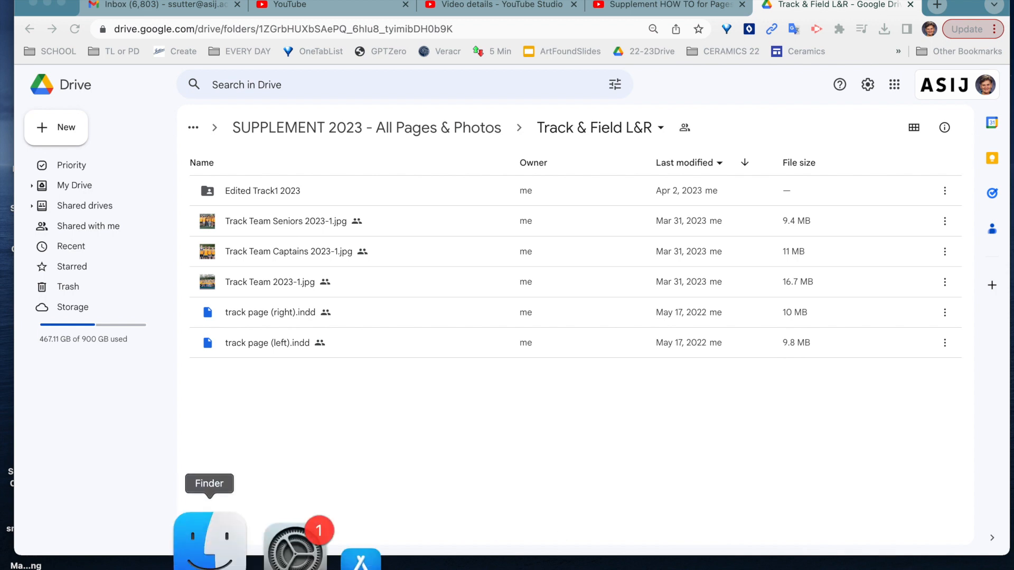
left_click(209, 552)
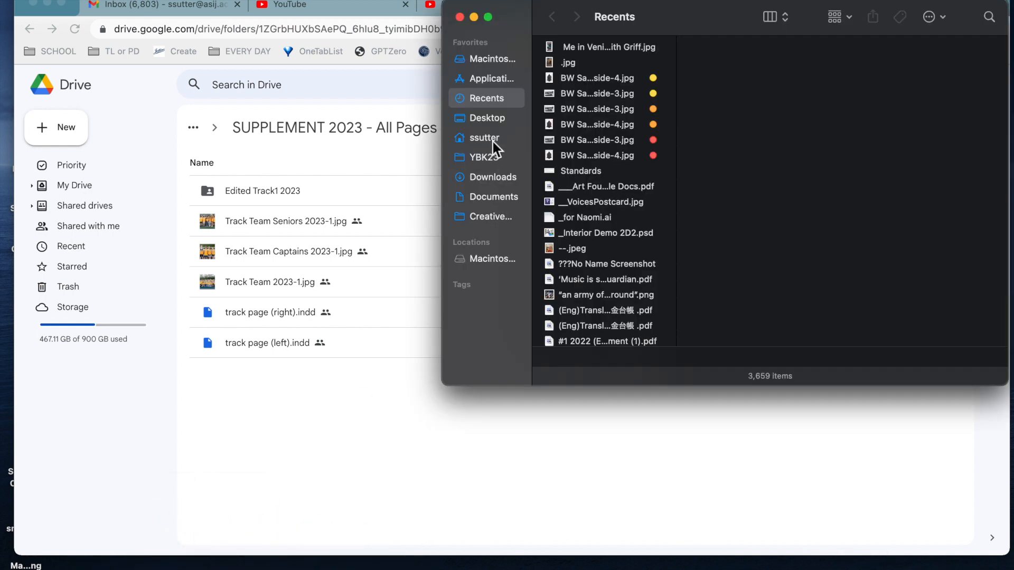
left_click(507, 179)
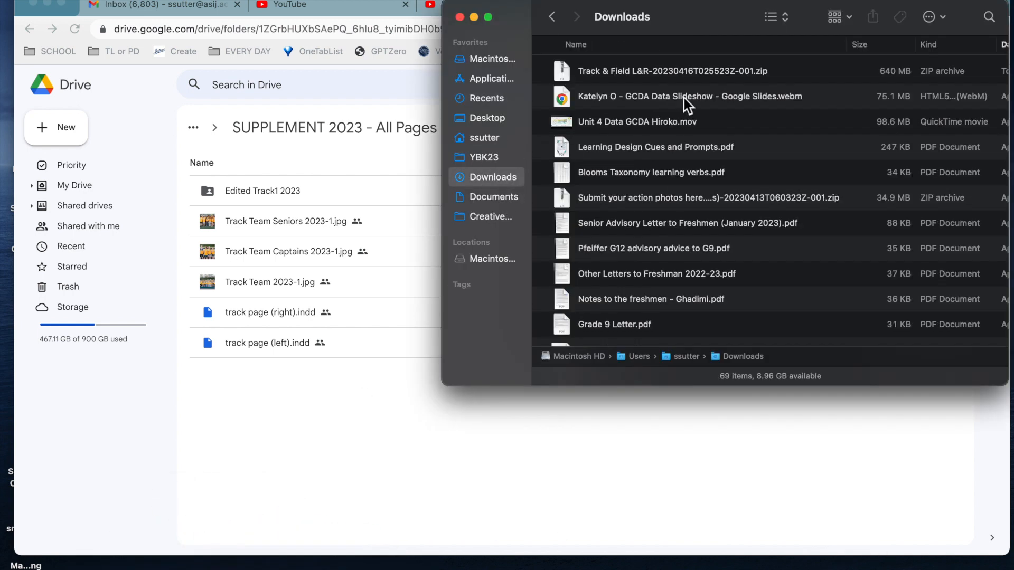
left_click(659, 71)
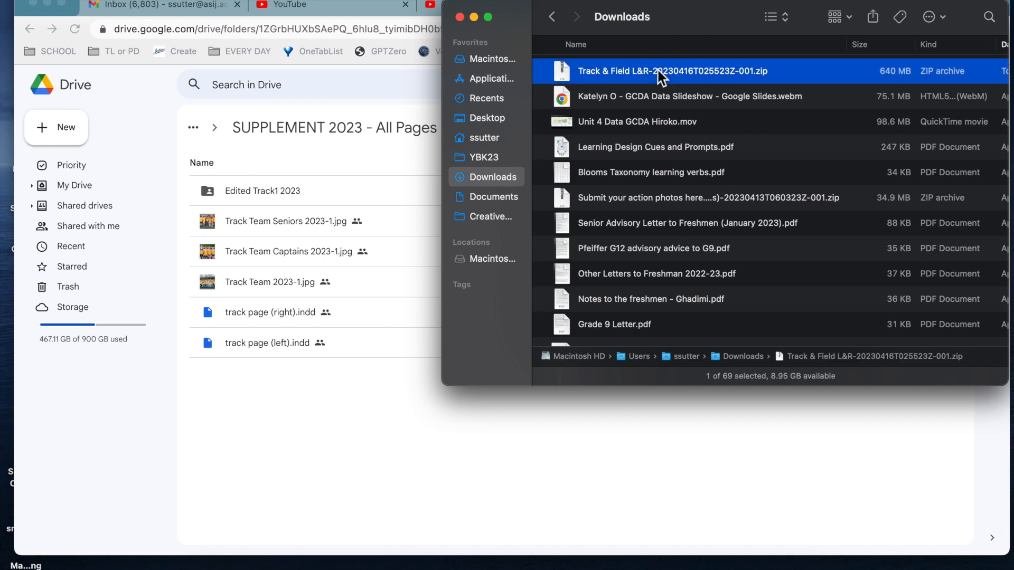
double_click(658, 71)
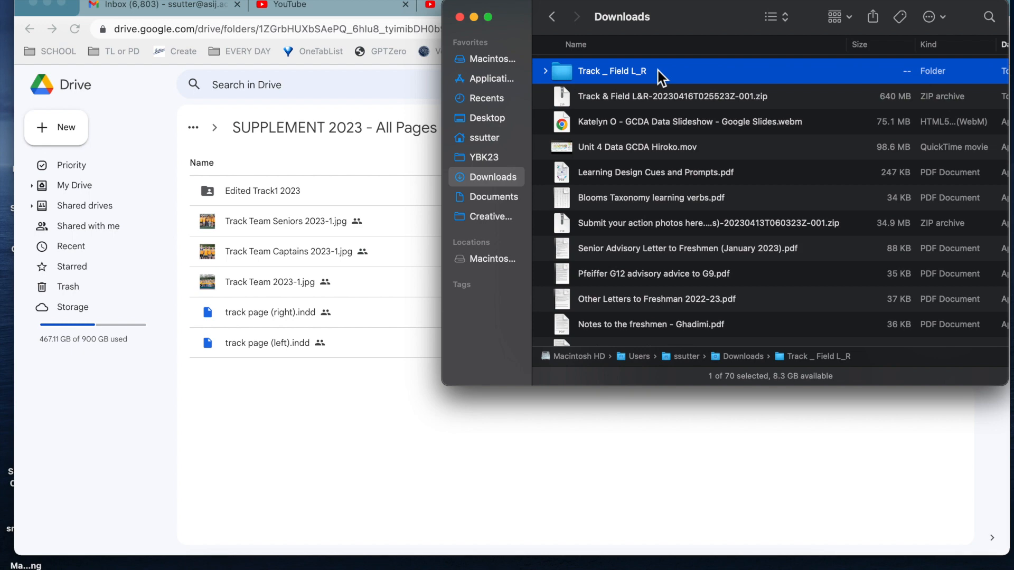
Move the extracted "Track _ Field L_R" folder from Downloads to the Desktop and close both Finder windows.
key("super+n")
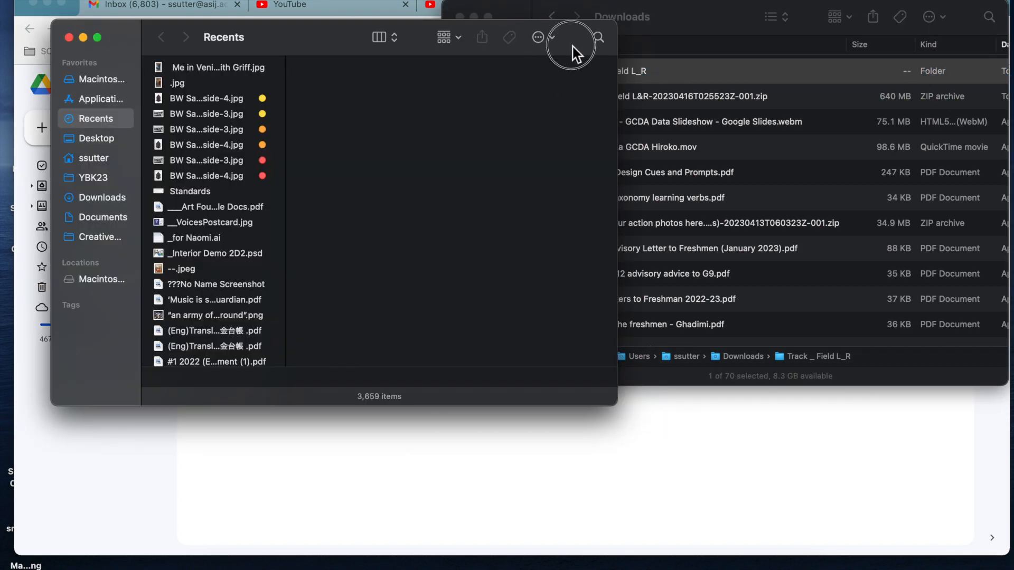
left_click_drag(572, 46, 563, 260)
left_click(612, 76)
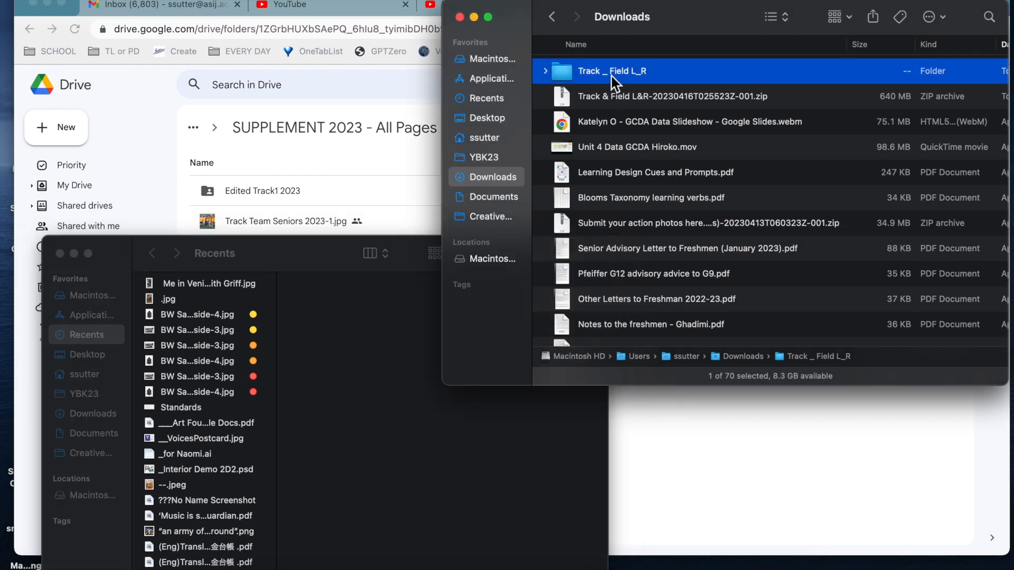
left_click(563, 74)
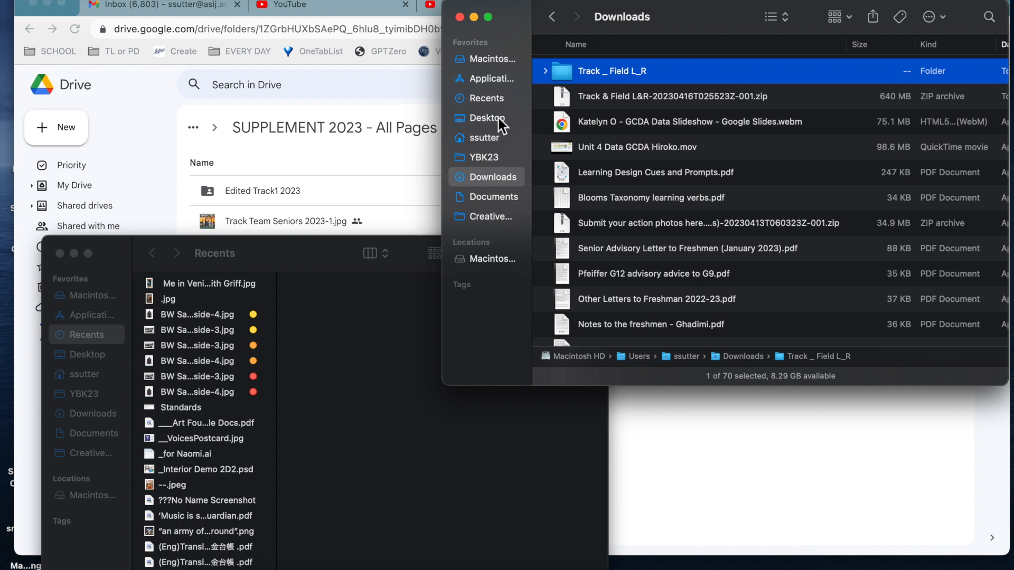
mouse_move(573, 71)
left_mouse_down()
mouse_move(518, 109)
mouse_move(565, 72)
left_mouse_up()
left_click_drag(634, 71, 499, 119)
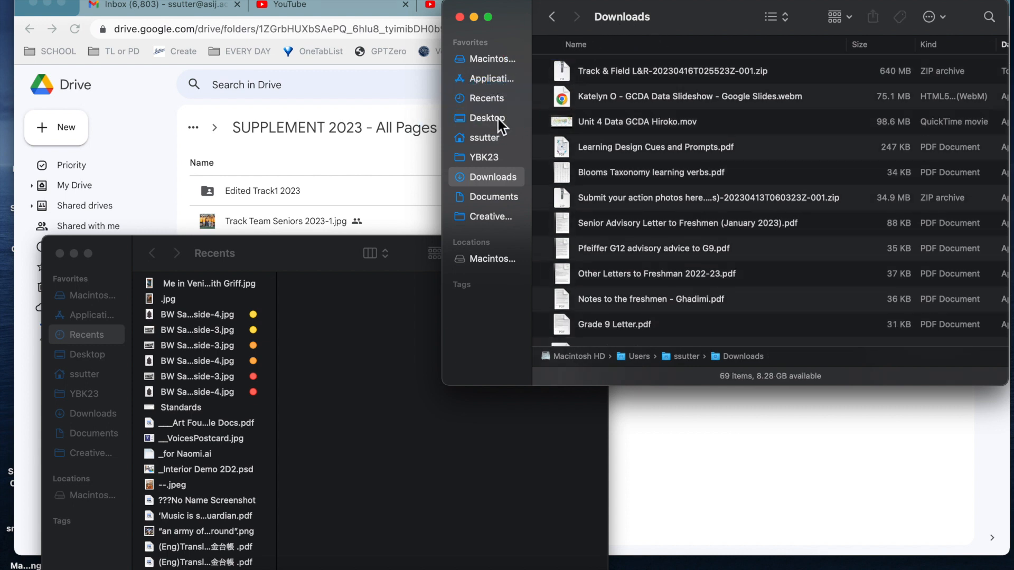
left_click(459, 18)
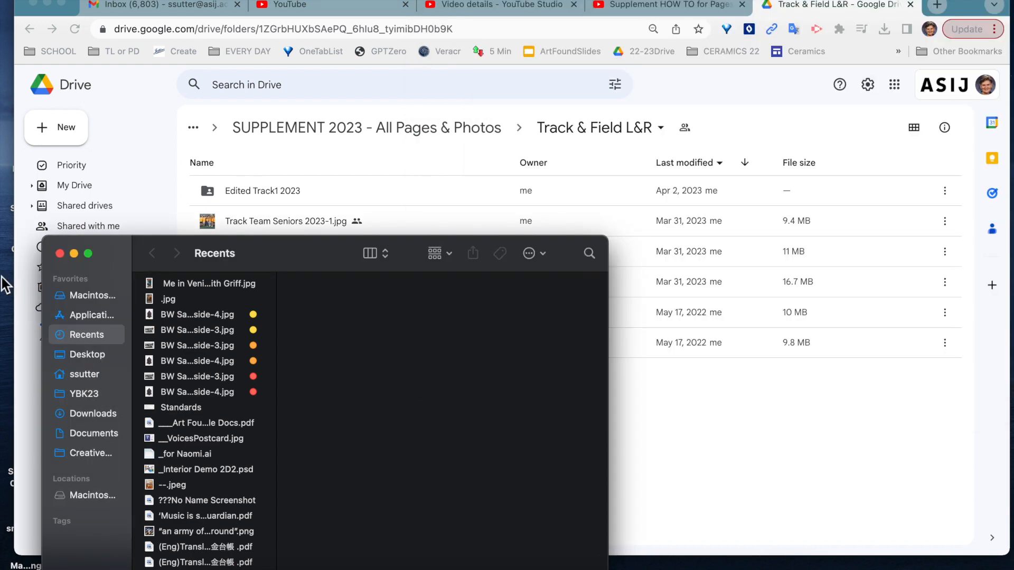
left_click(60, 254)
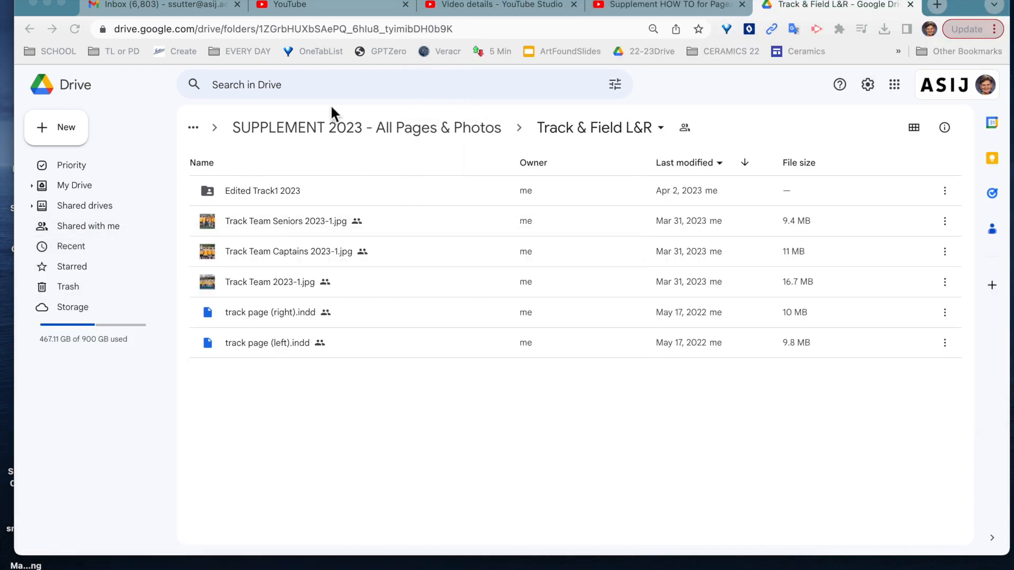
Reposition the "Track _ Field L_R" folder nearer the middle of the desktop's upper edge and give it a yellow tag.
left_click(987, 7)
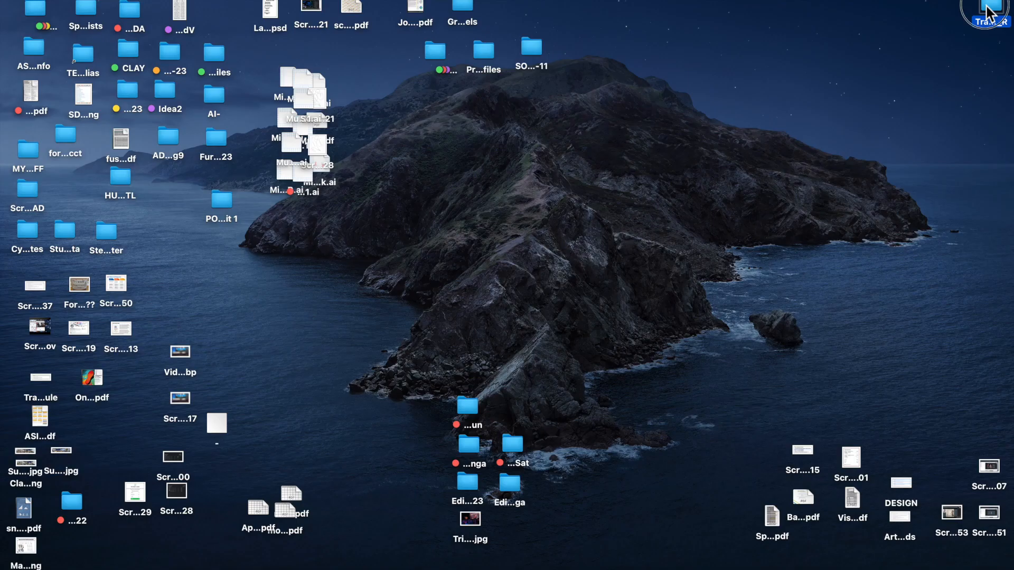
left_click_drag(986, 11, 623, 9)
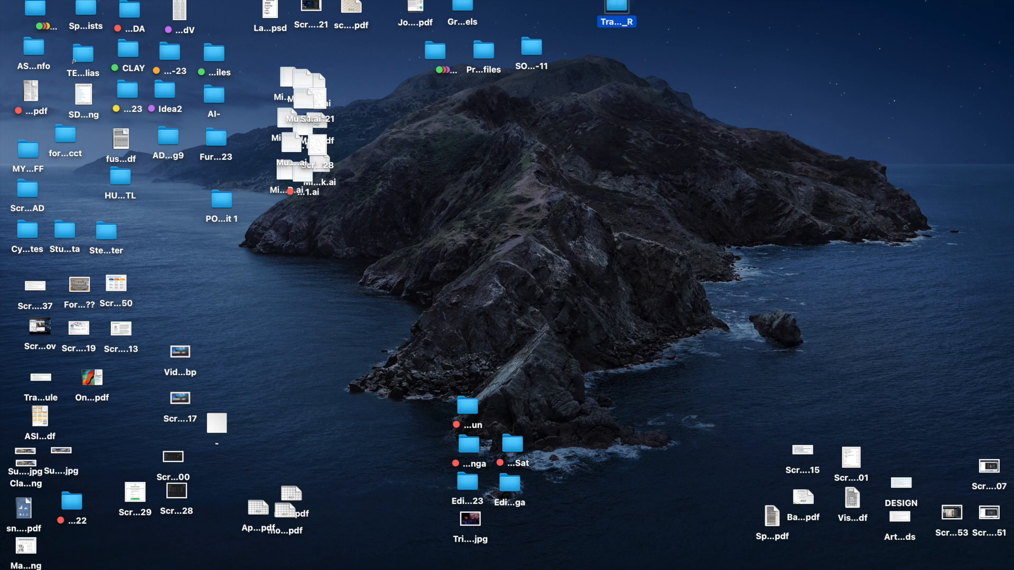
left_click(48, 1)
mouse_move(99, 1)
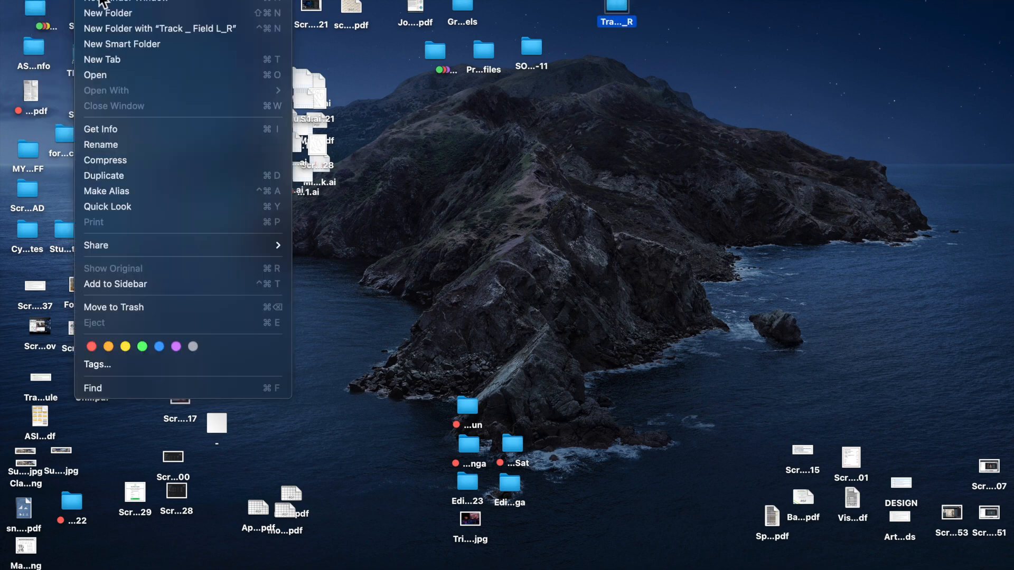
left_click(126, 347)
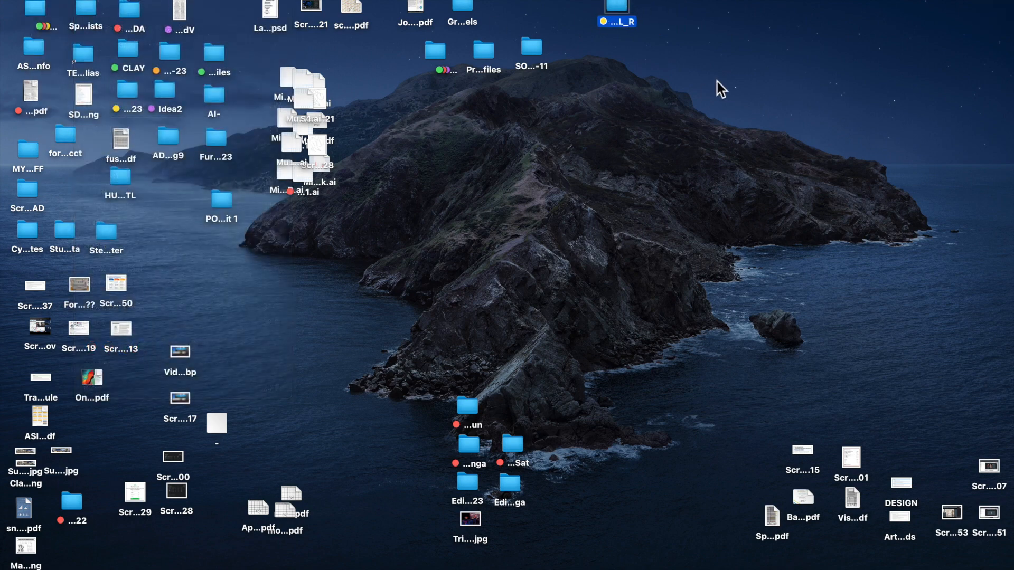
Open "track page (right).indd" from the "Track _ Field L_R" folder in InDesign and dismiss the missing-links warning.
double_click(620, 6)
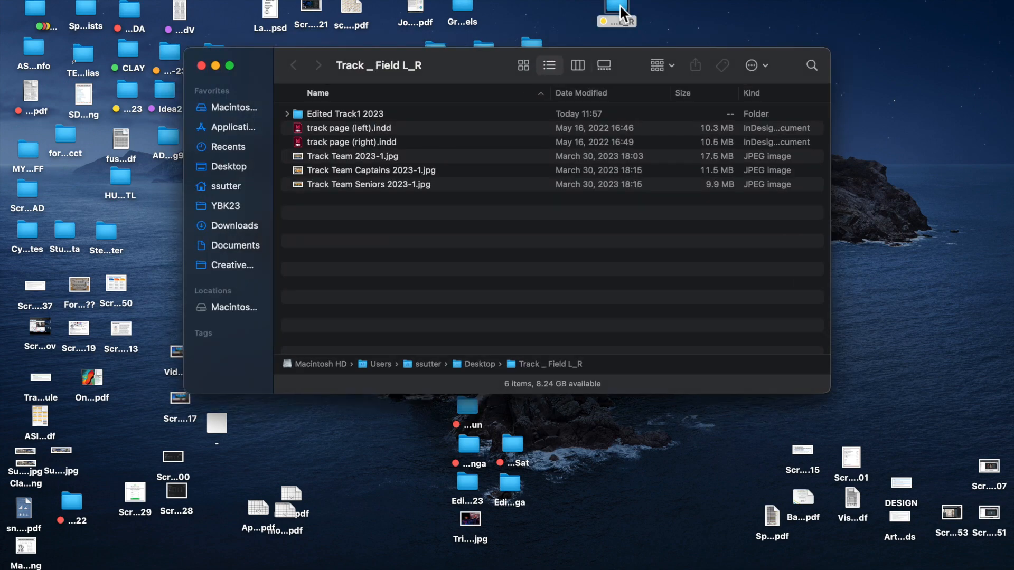
left_click(391, 141)
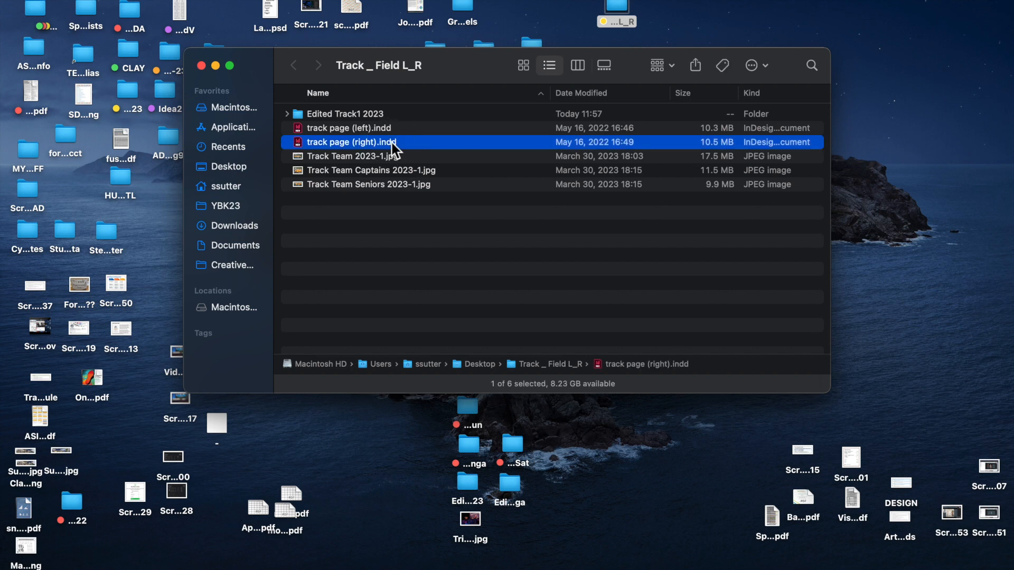
double_click(392, 142)
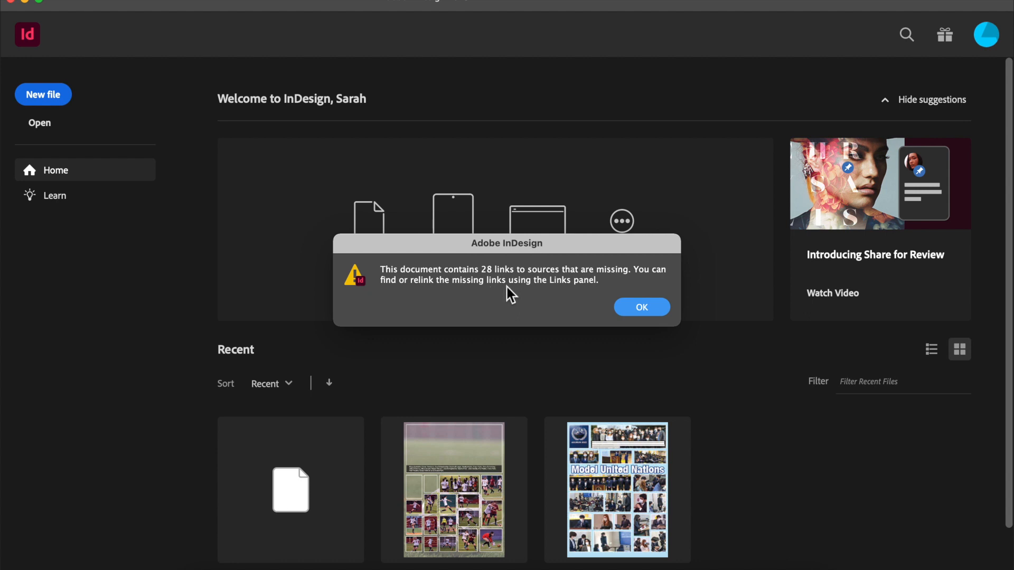
left_click(651, 310)
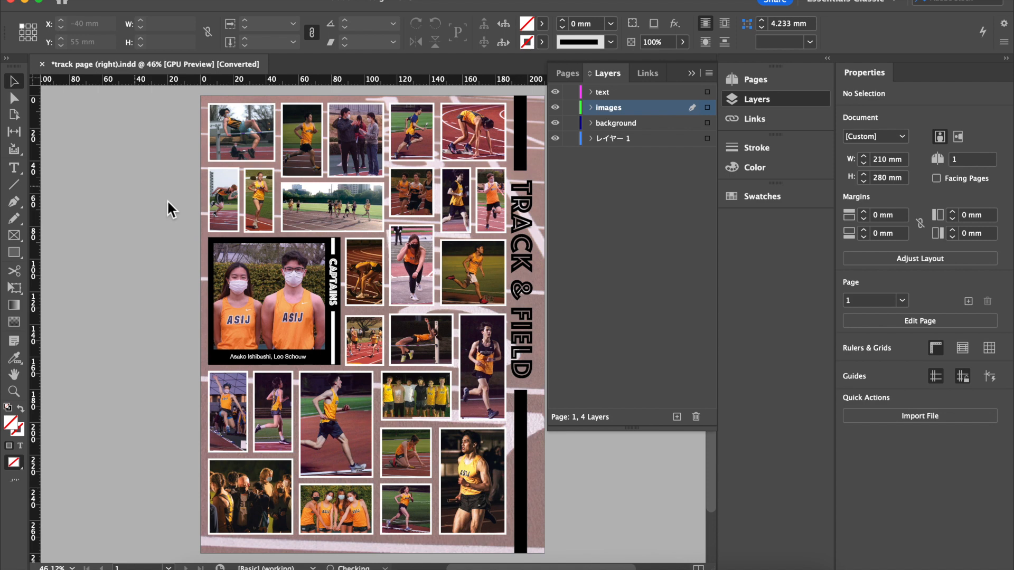
Delete the photos inside the first two frames of the page's top row, keeping the white frames.
left_click(250, 136)
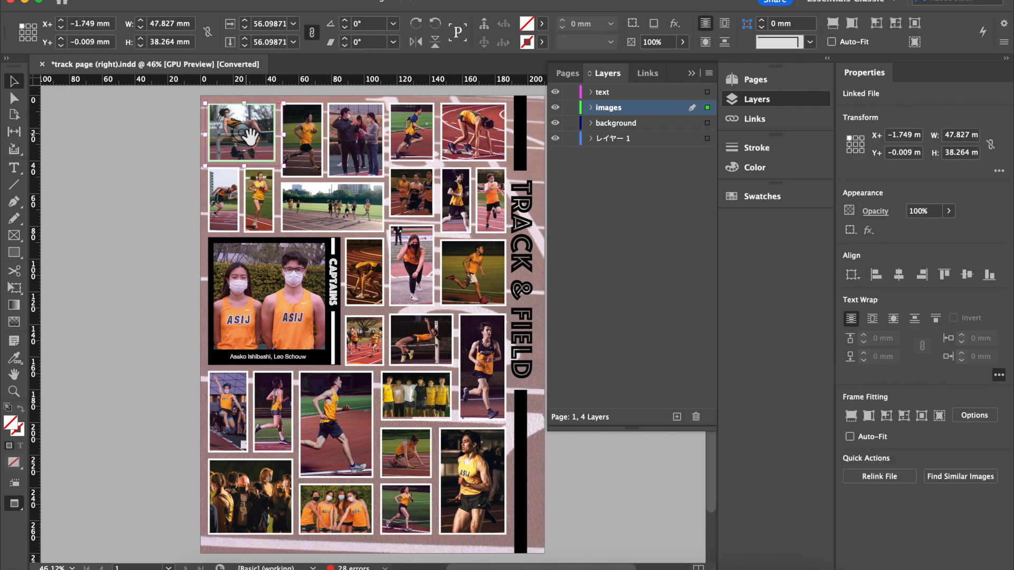
scroll(249, 136, "up", 5)
scroll(250, 137, "down", 6)
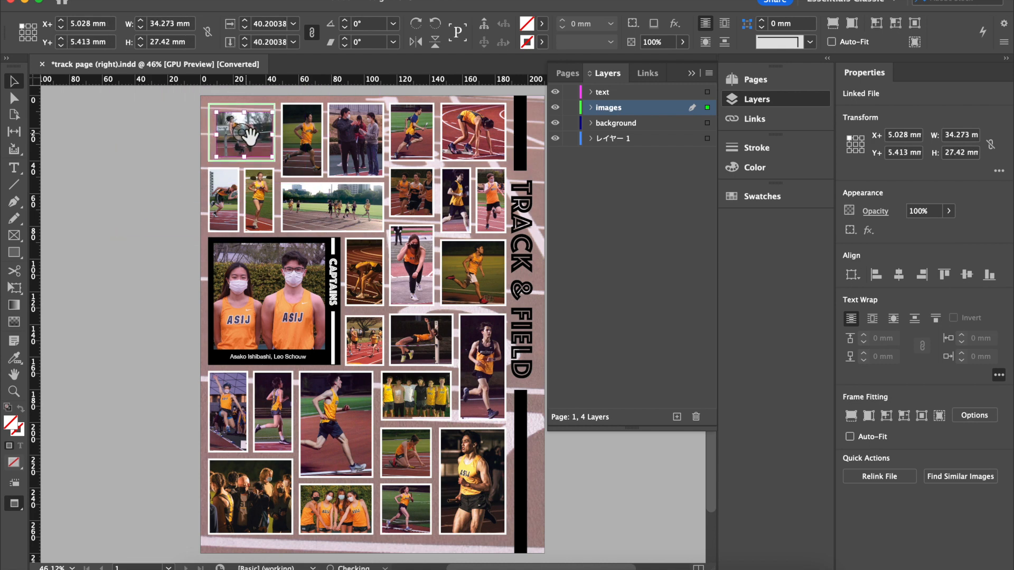
left_click_drag(249, 136, 305, 140)
key("Delete")
Try to delete the photo in the third top-row frame and undo the deletion.
left_click(360, 131)
key("Delete")
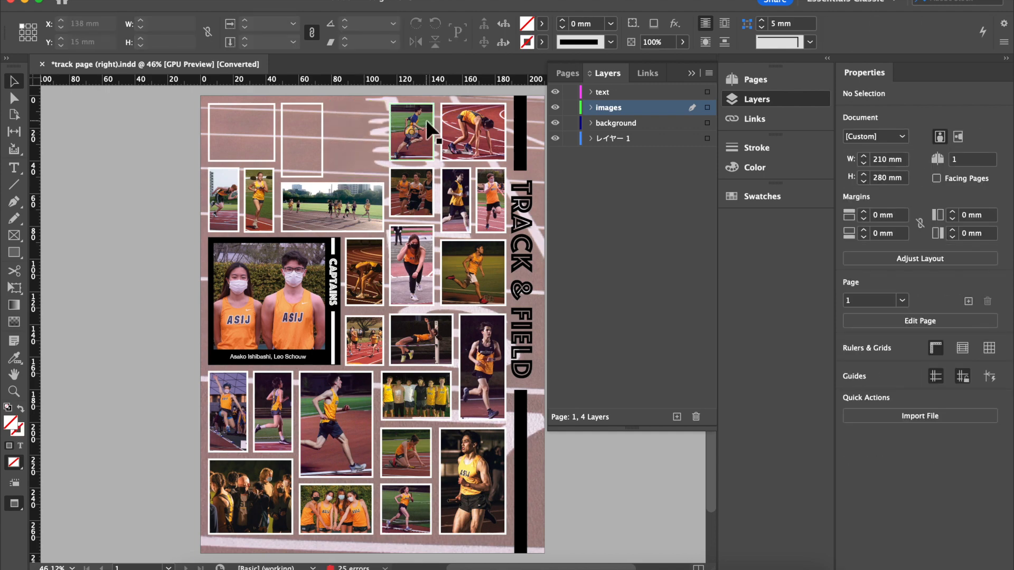
key("super+z")
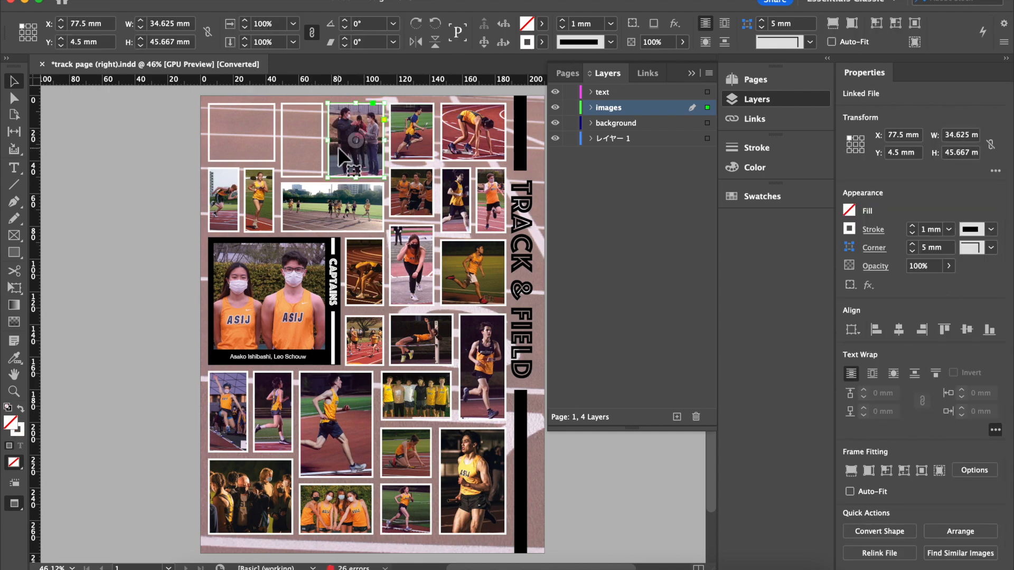
Select only the photo content inside the third top-row frame and delete it, keeping the frame.
scroll(125, 236, "up", 5)
scroll(125, 236, "up", 7)
scroll(125, 236, "right", 12)
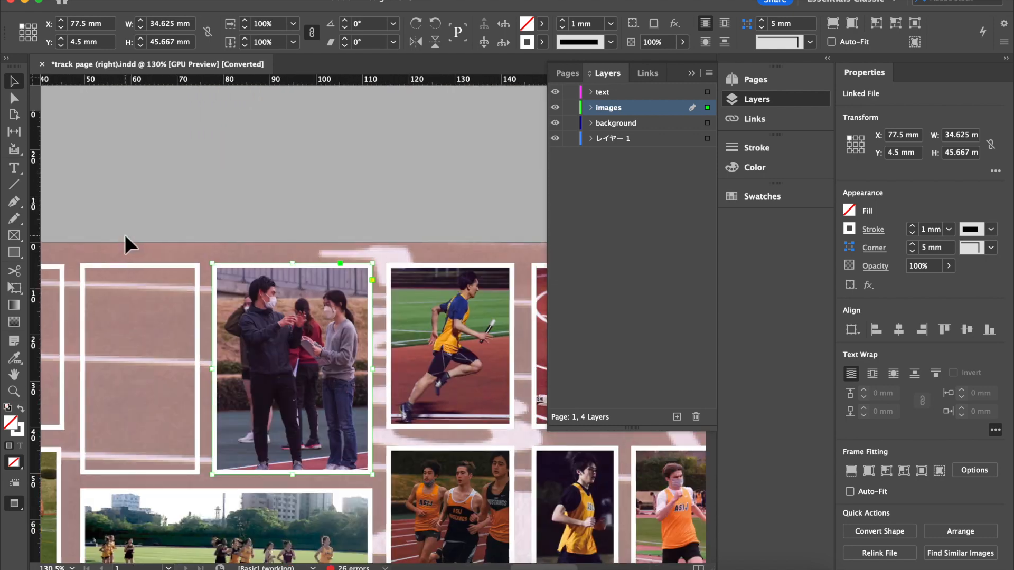
scroll(124, 236, "left", 6)
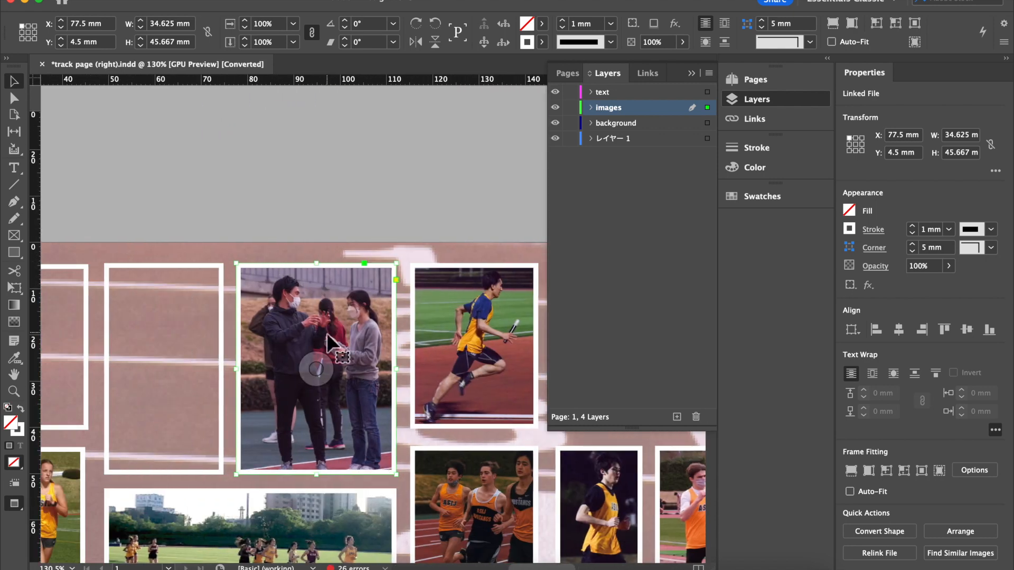
left_click(319, 369)
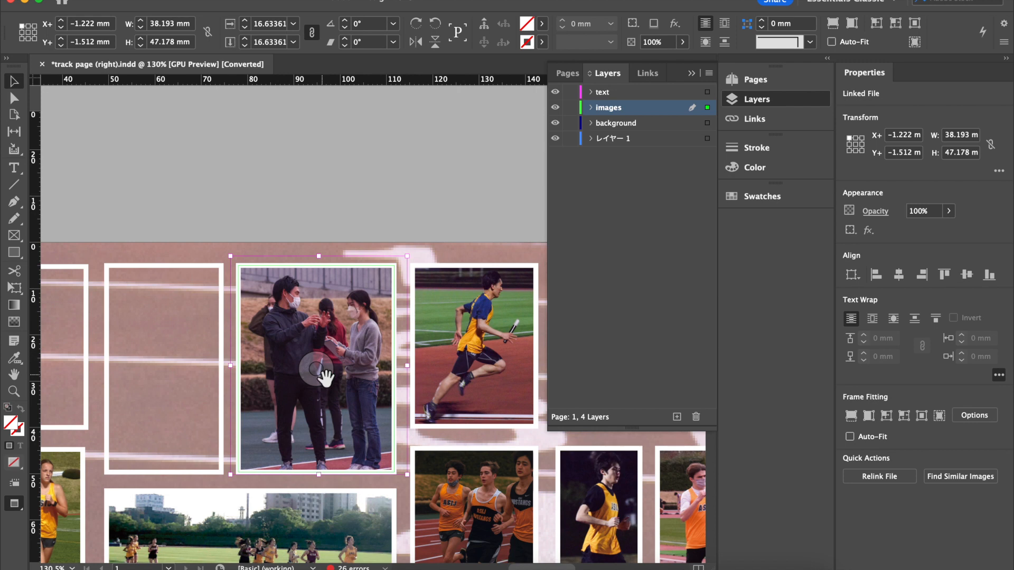
key("Delete")
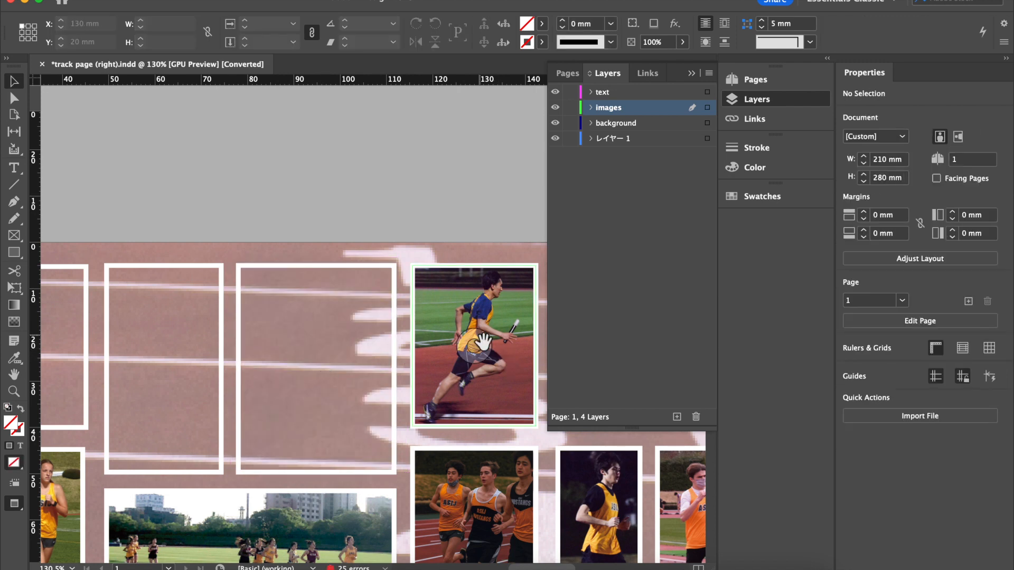
Delete the photos inside the fourth top-row frame and the frame directly below it, keeping both frames.
left_click(482, 347)
key("Delete")
left_click(481, 510)
key("Delete")
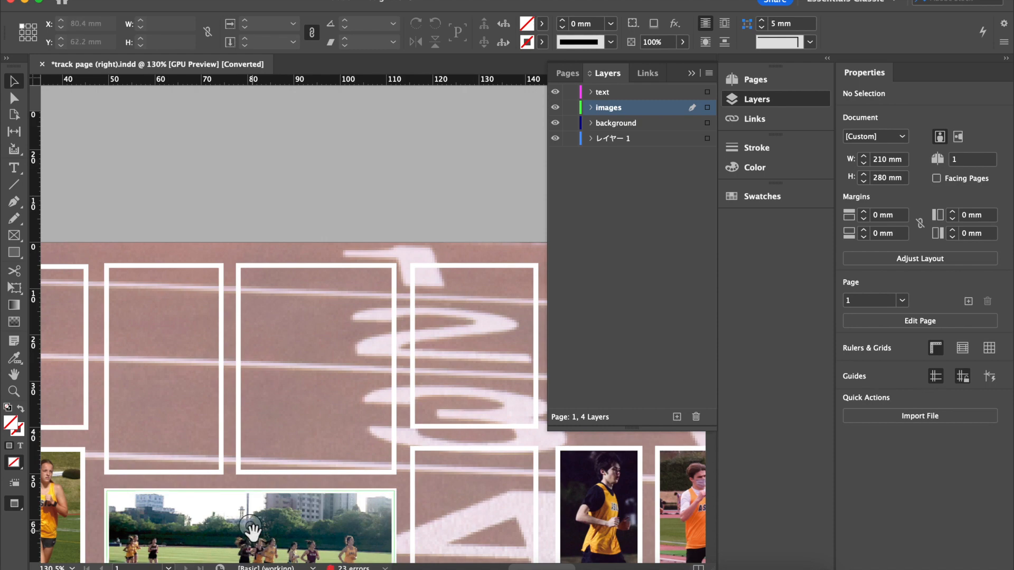
Delete the two captains' photo inside the black CAPTAINS panel, keeping the panel and its caption.
scroll(249, 531, "down", 10)
scroll(249, 531, "left", 5)
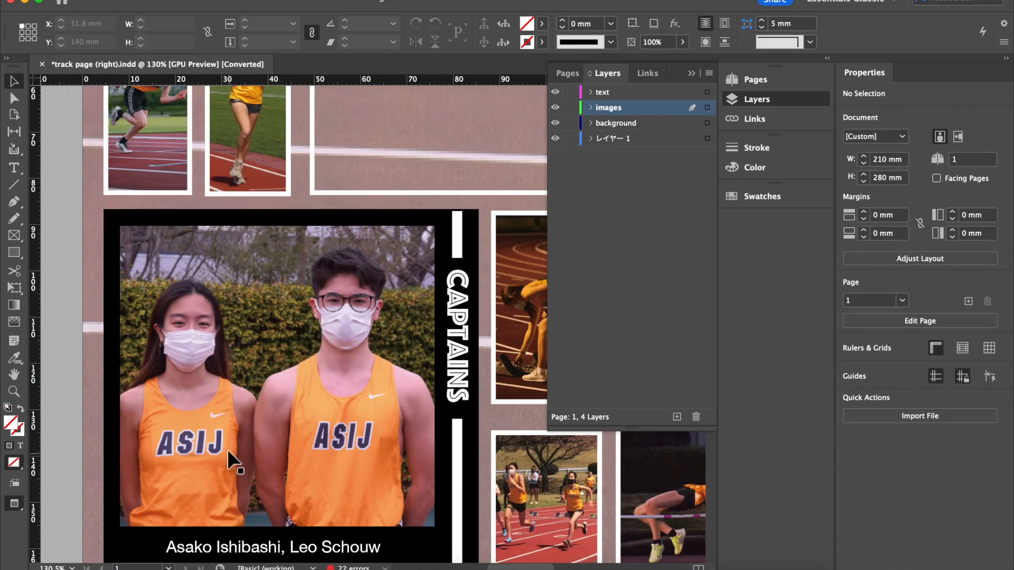
left_click(273, 373)
key("Delete")
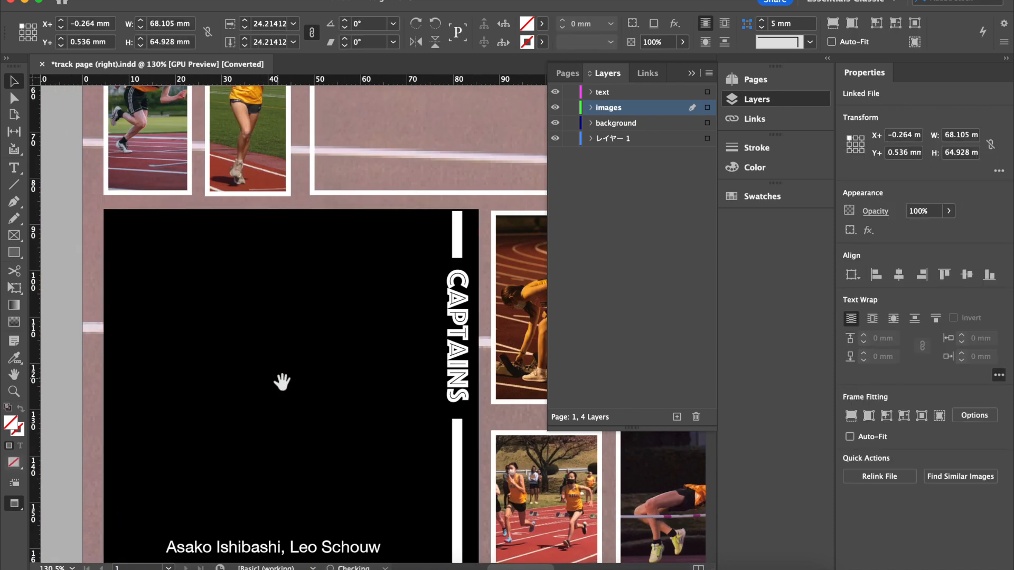
scroll(282, 383, "down", 1)
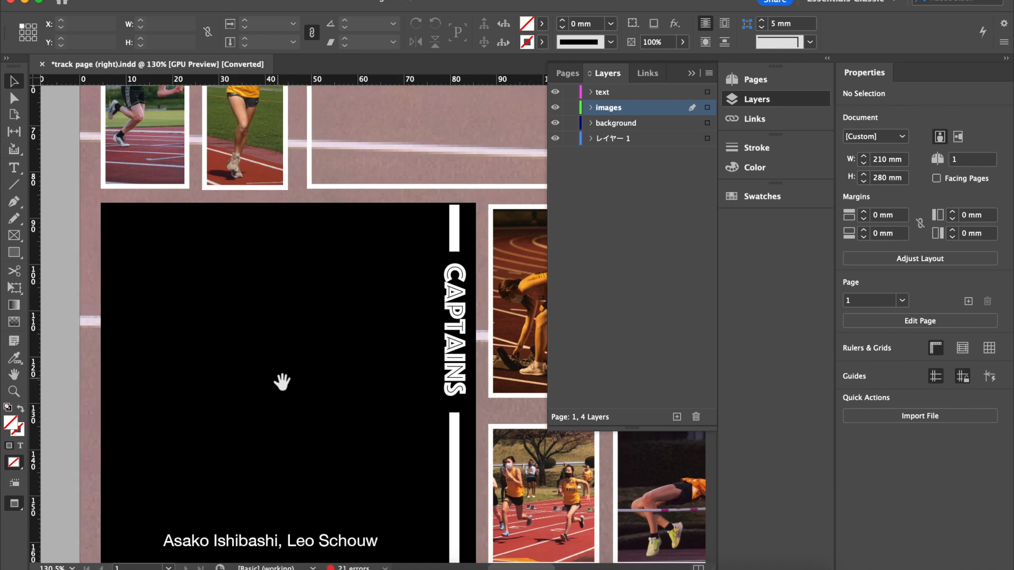
key("super+z")
key("Delete")
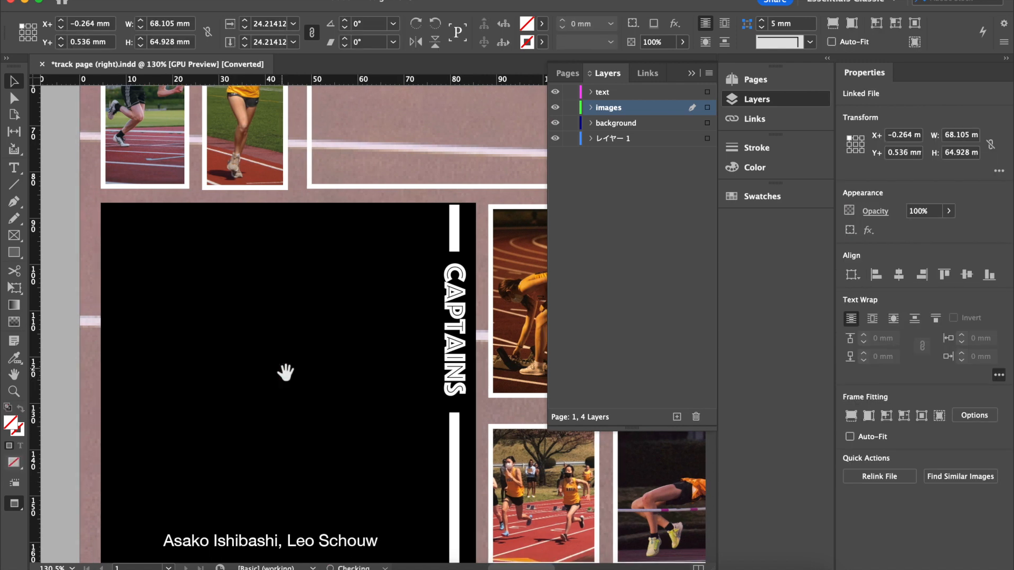
Delete the photos inside the page's bottom-left frame and the first frame of the second row, keeping both frames.
scroll(285, 373, "down", 12)
left_click(245, 246)
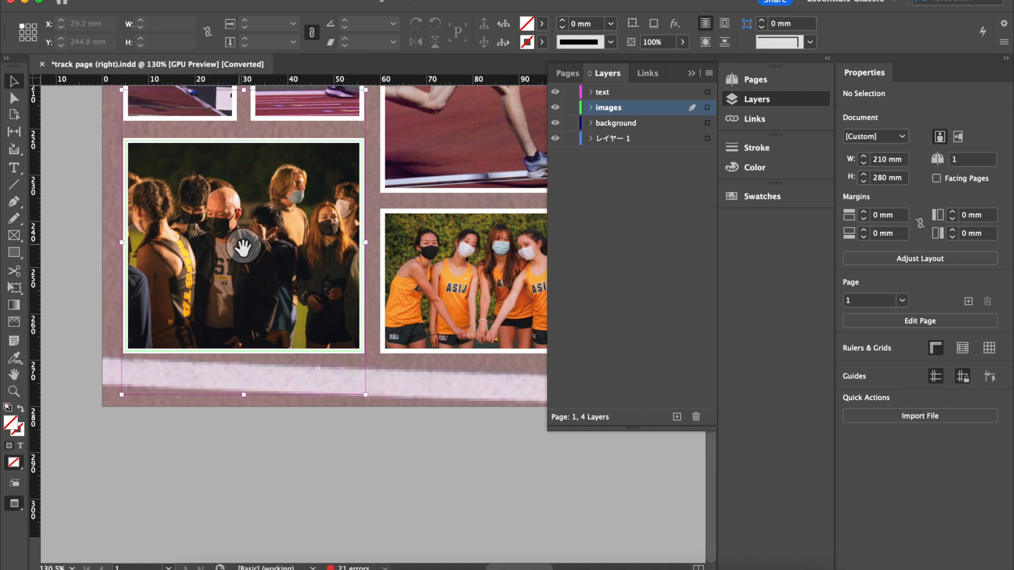
key("Delete")
key("super+0")
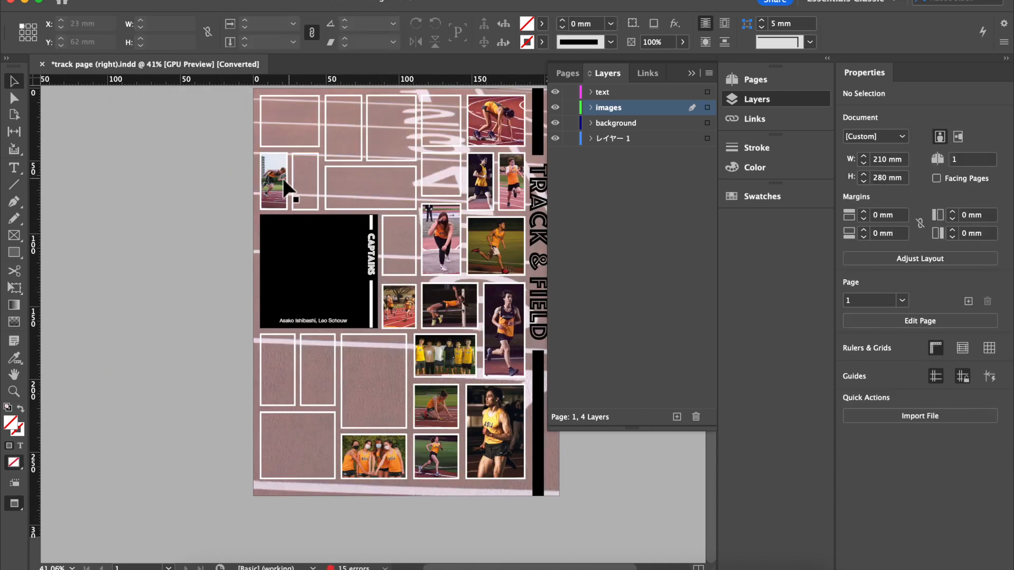
left_click(276, 181)
key("Delete")
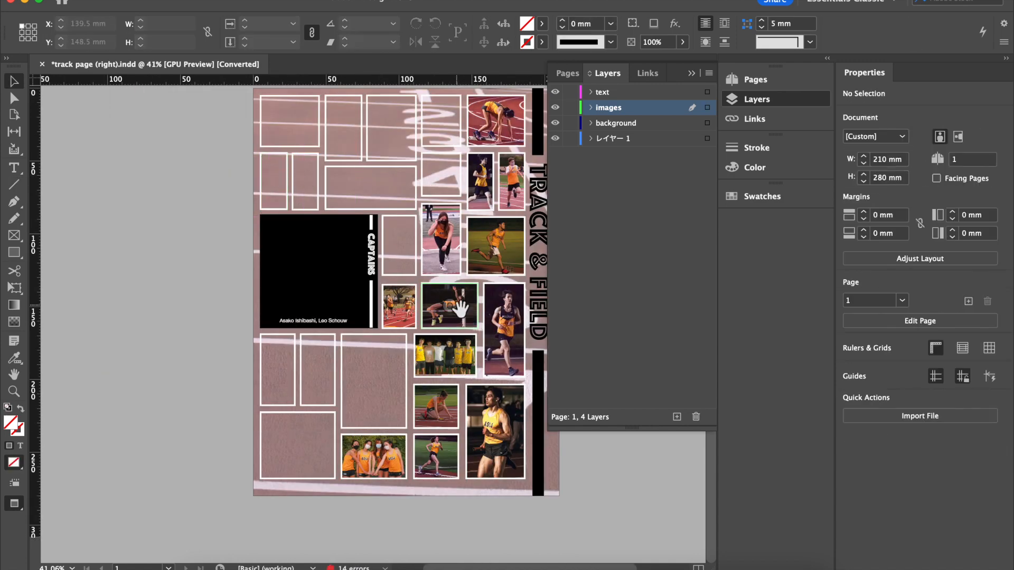
Delete the high-jump photo and the team group photo directly below it, keeping both white frames.
left_click(460, 309)
key("Delete")
left_click(450, 360)
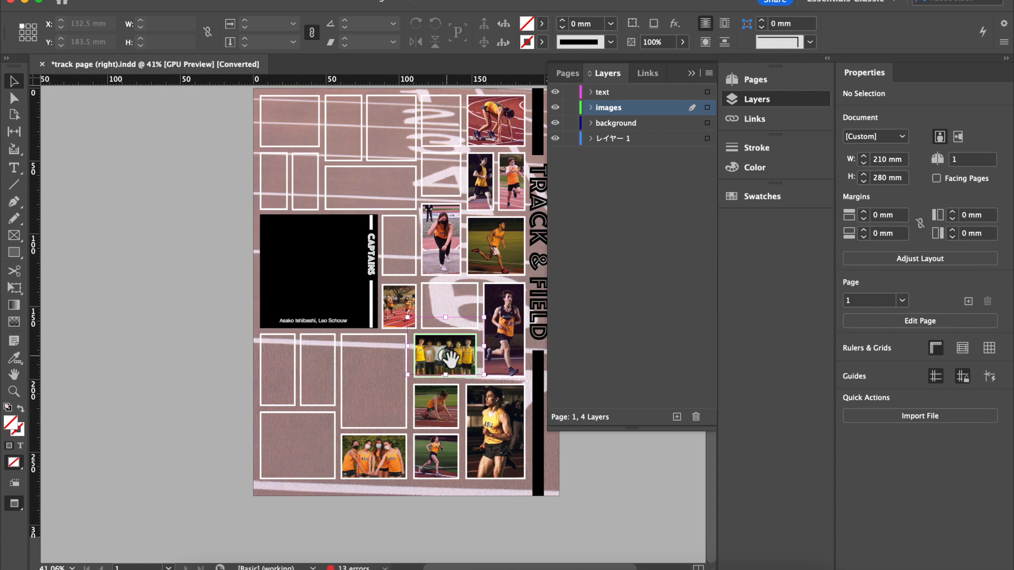
key("Delete")
Delete the athlete photos inside the two small stacked frames near the page's bottom edge, keeping the frames.
left_click(436, 407)
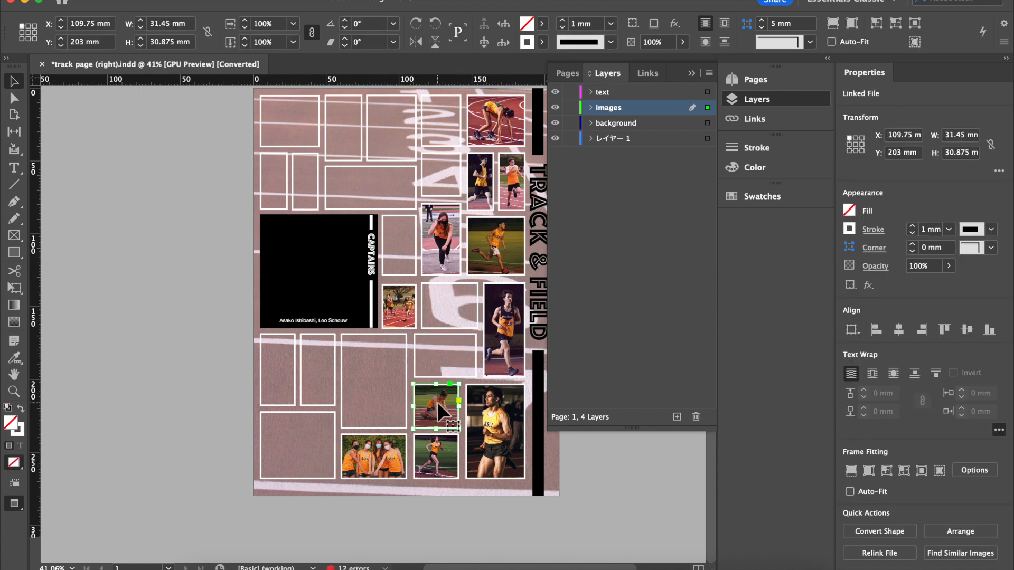
left_click(438, 453)
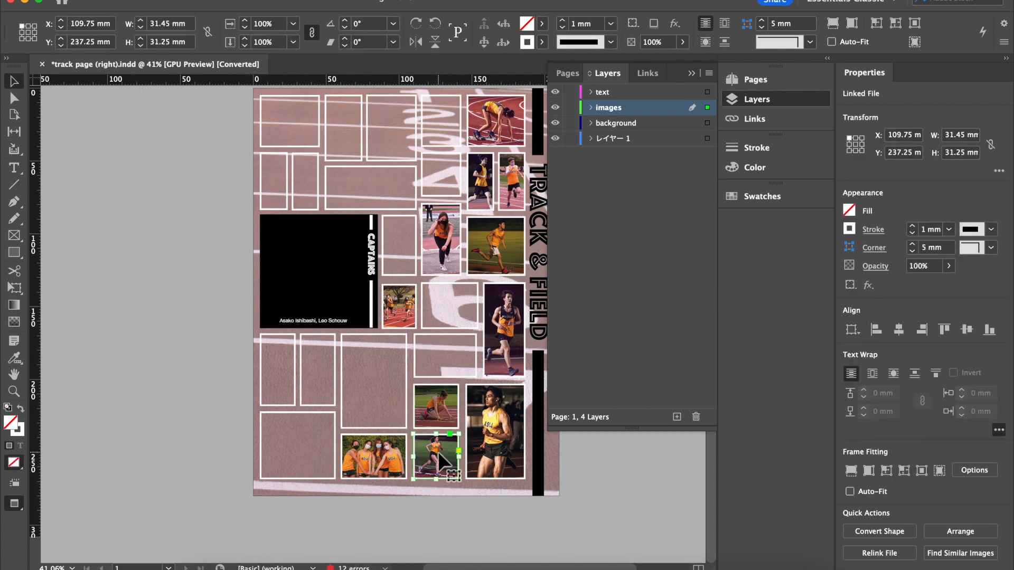
scroll(437, 449, "up", 3)
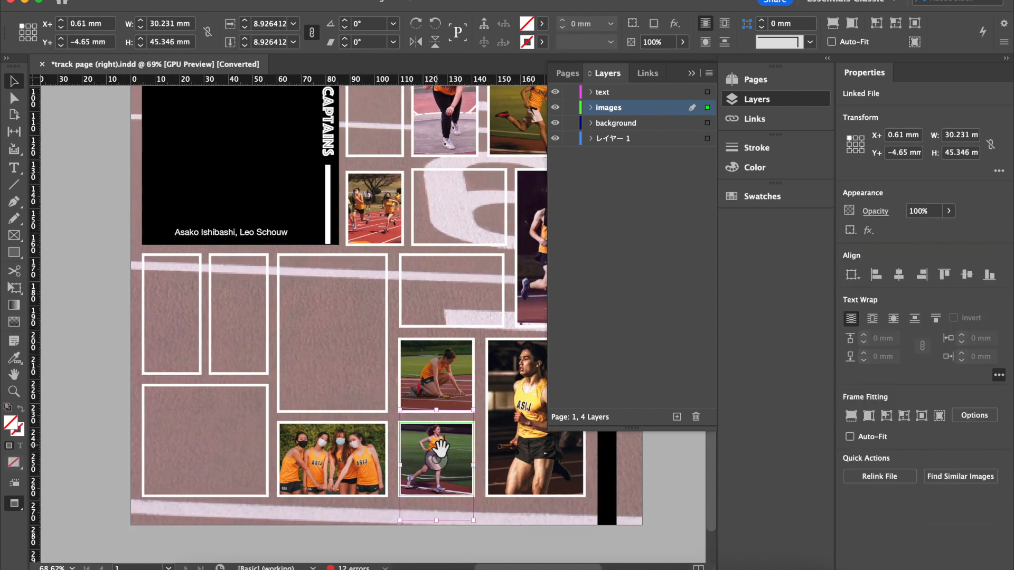
key("Delete")
left_click(438, 378)
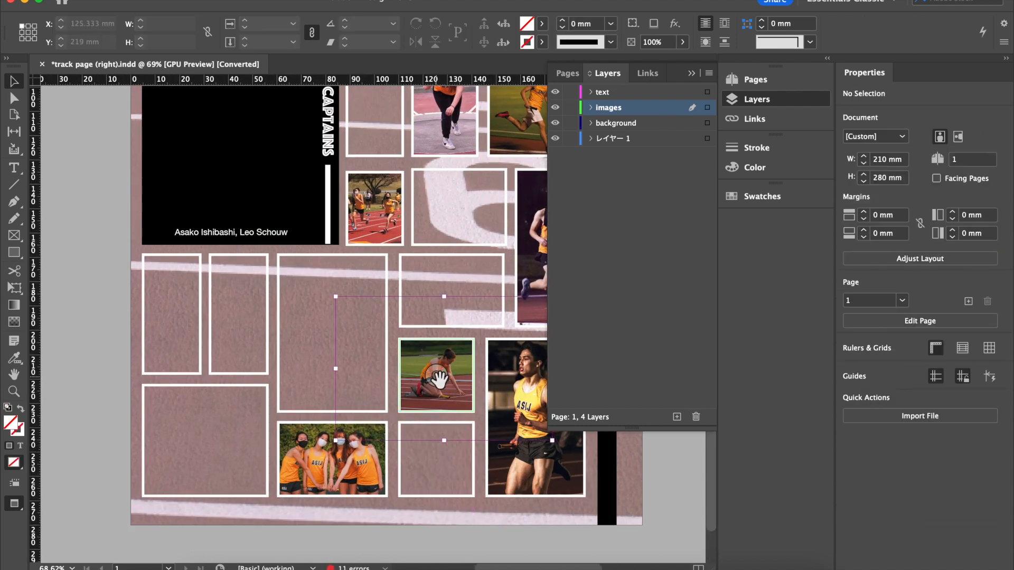
key("Delete")
Delete the four-athlete group photo in the bottom row and the large runner photo in the page's bottom-right frame.
left_click(336, 461)
key("Delete")
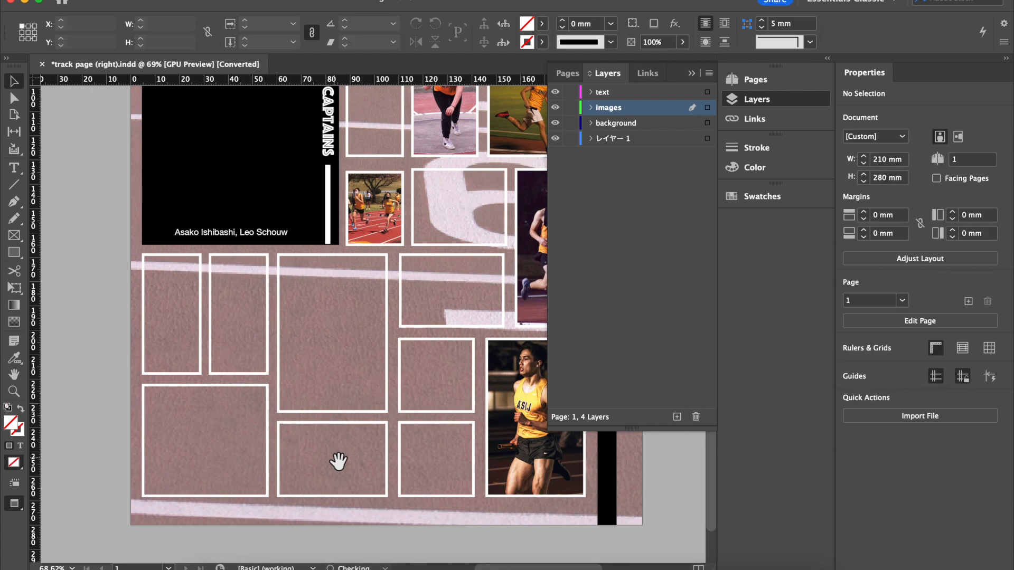
left_click(531, 423)
key("Delete")
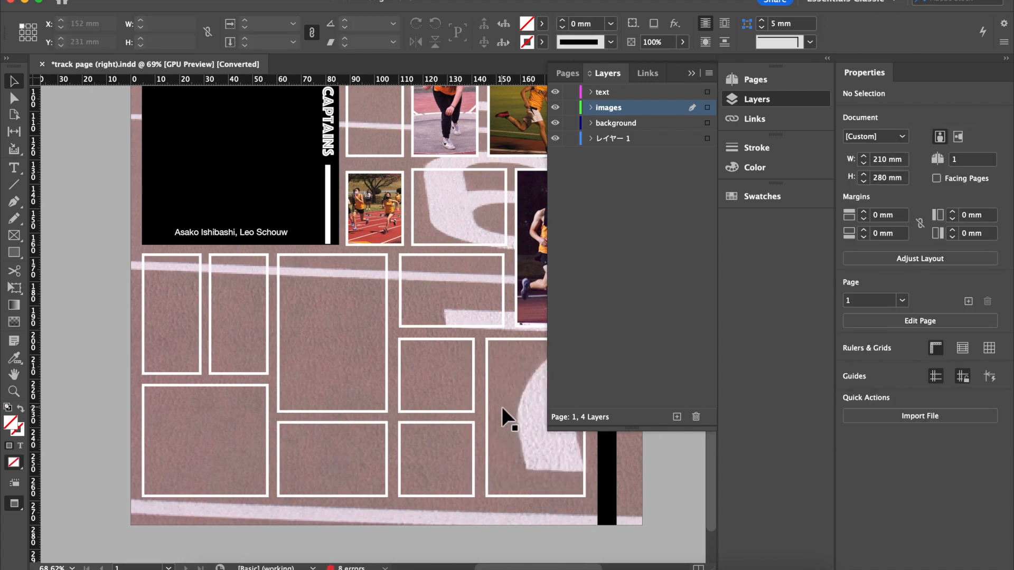
Delete the hurdles photo beside the CAPTAINS panel and the photo in the tall frame around the track number 5.
left_click(377, 212)
key("Delete")
scroll(376, 211, "up", 5)
scroll(375, 210, "right", 6)
left_click(298, 216)
key("Delete")
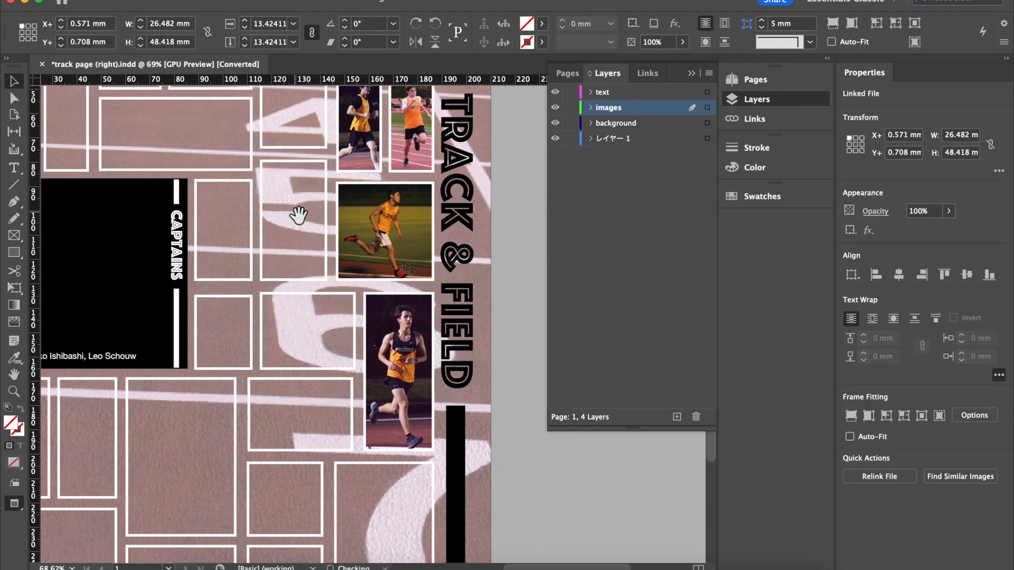
Delete the two runner photos stacked beside the TRACK & FIELD title, keeping their frames.
left_click(388, 236)
key("Delete")
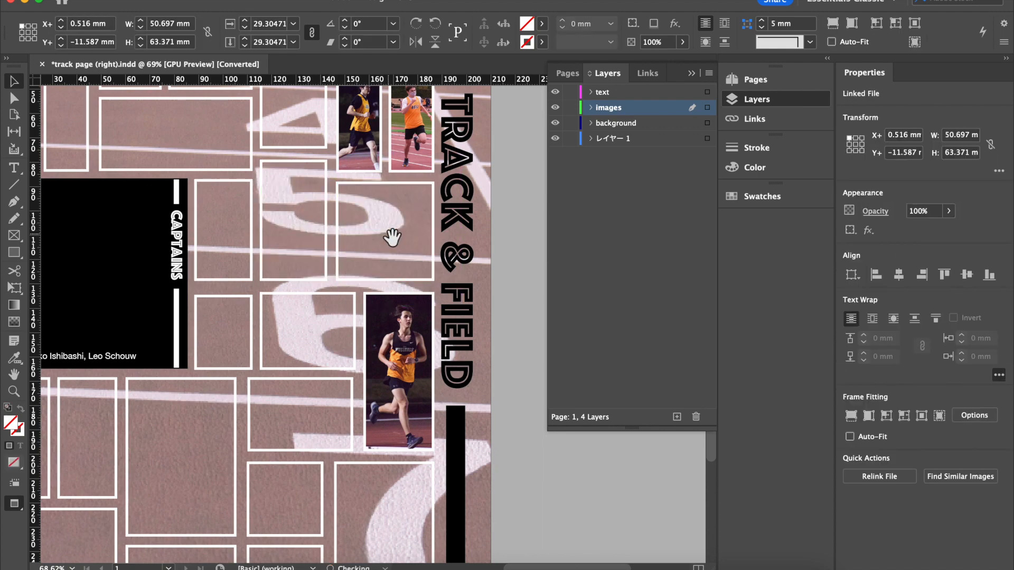
left_click(405, 372)
key("Delete")
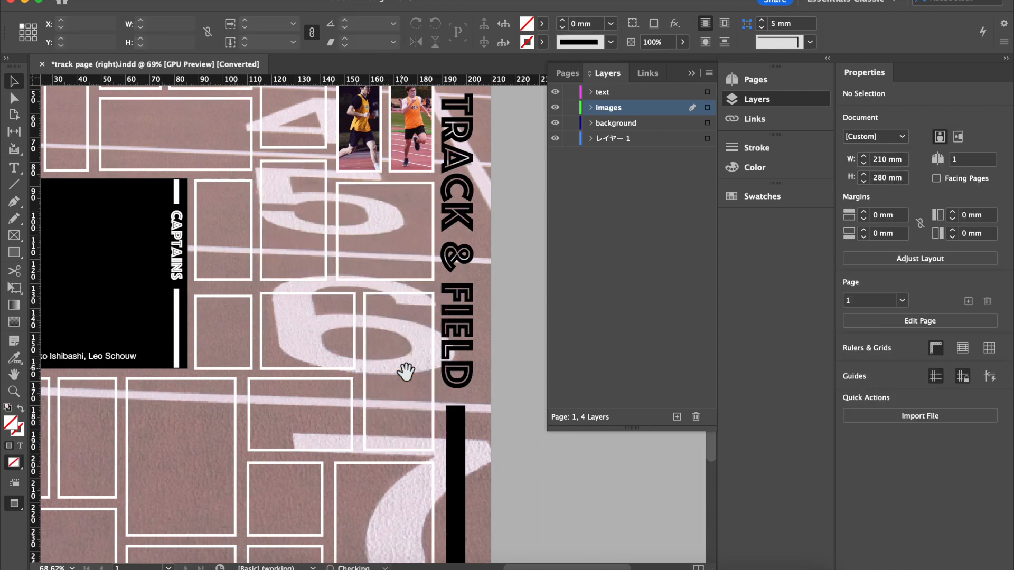
Delete the remaining three photos at the page's top right: the two narrow runner photos and the starting-block photo above them.
scroll(403, 369, "up", 5)
scroll(403, 368, "right", 1)
left_click(347, 295)
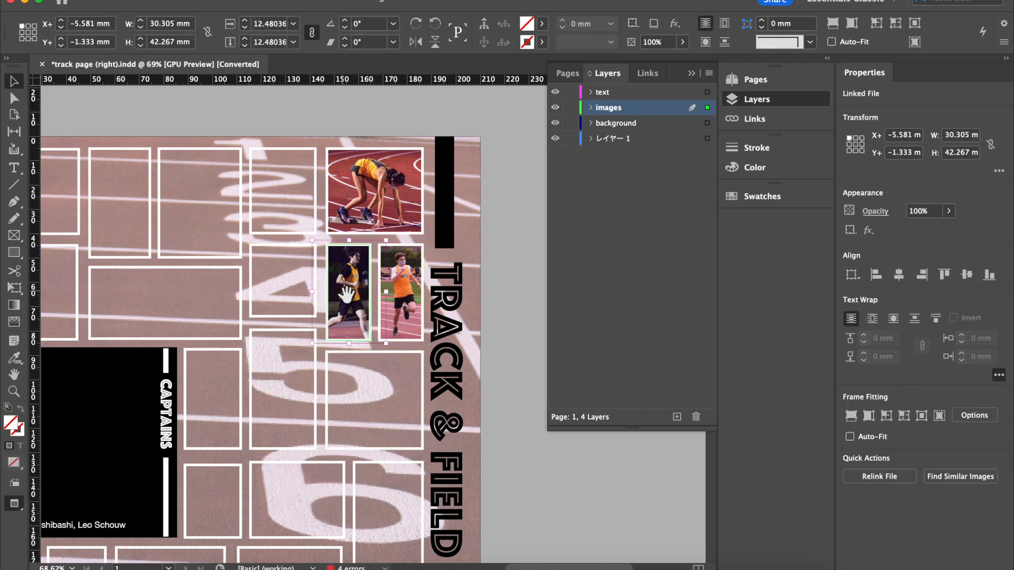
key("Delete")
left_click(410, 296)
key("Delete")
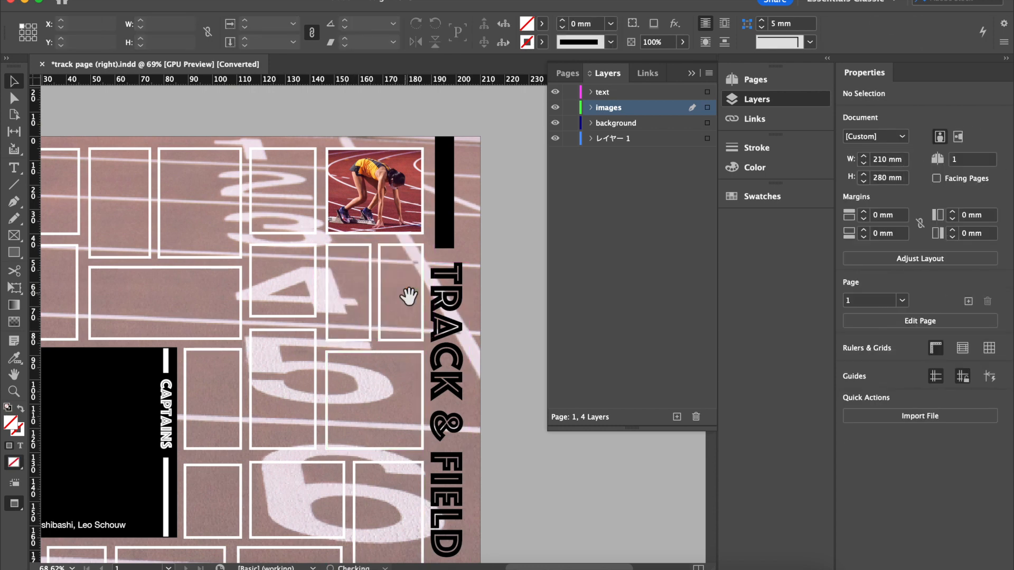
left_click(378, 197)
key("Delete")
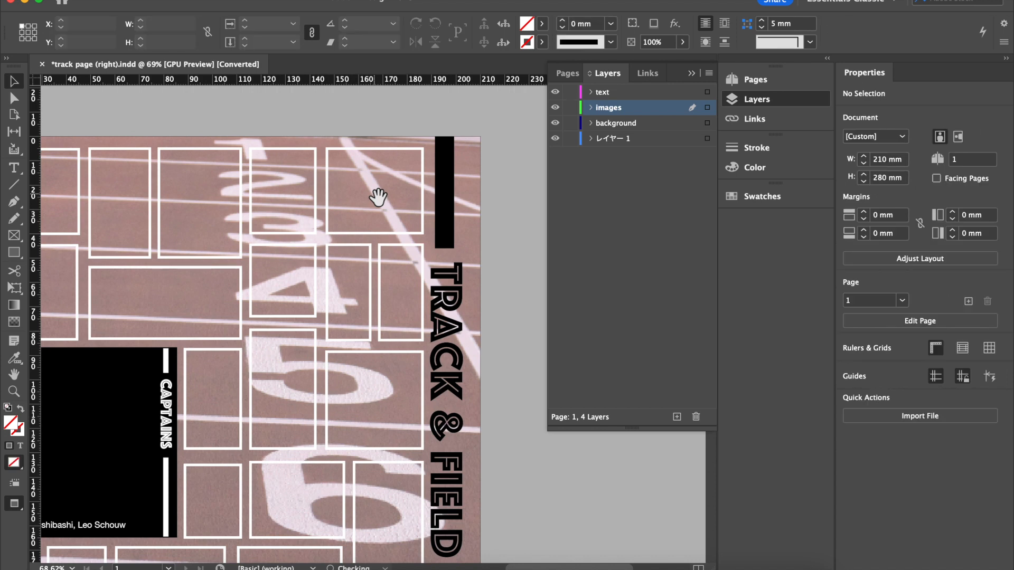
Select the empty first frame in the page's top row and open the Place dialog for it.
scroll(338, 346, "down", 3)
scroll(342, 346, "down", 5)
scroll(342, 346, "left", 3)
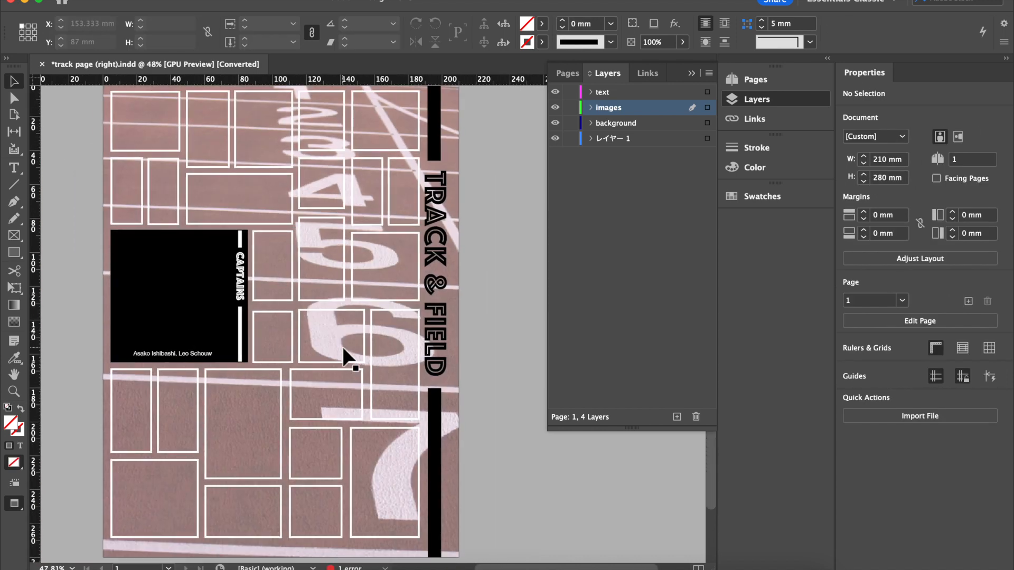
scroll(342, 346, "up", 3)
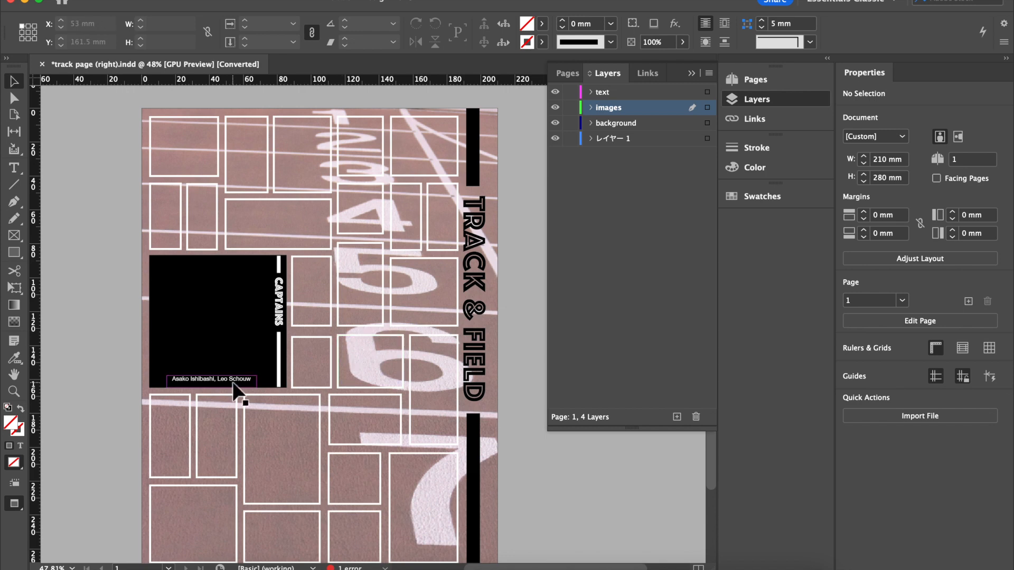
left_click(321, 333)
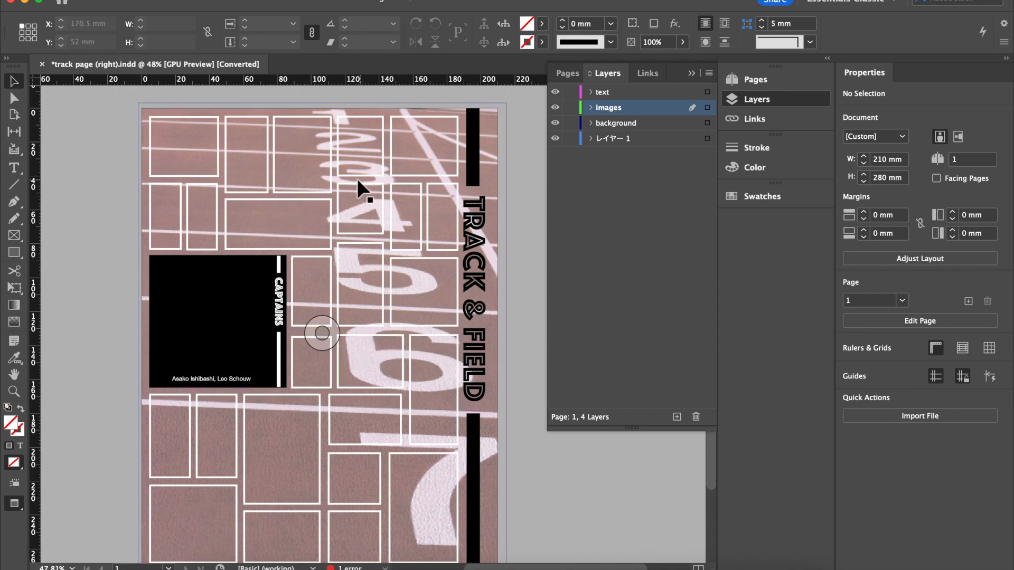
left_click(197, 146)
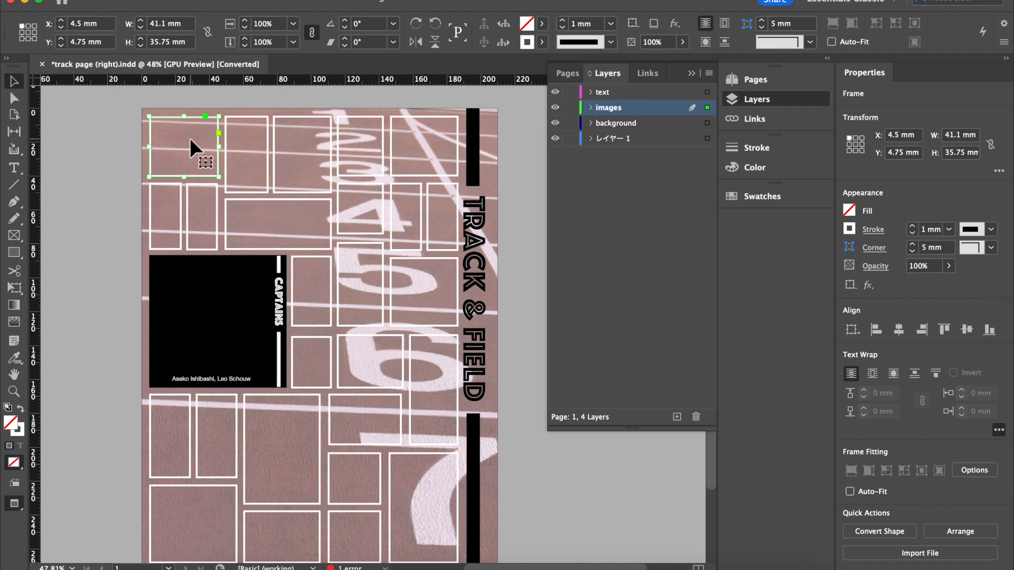
left_click(96, 0)
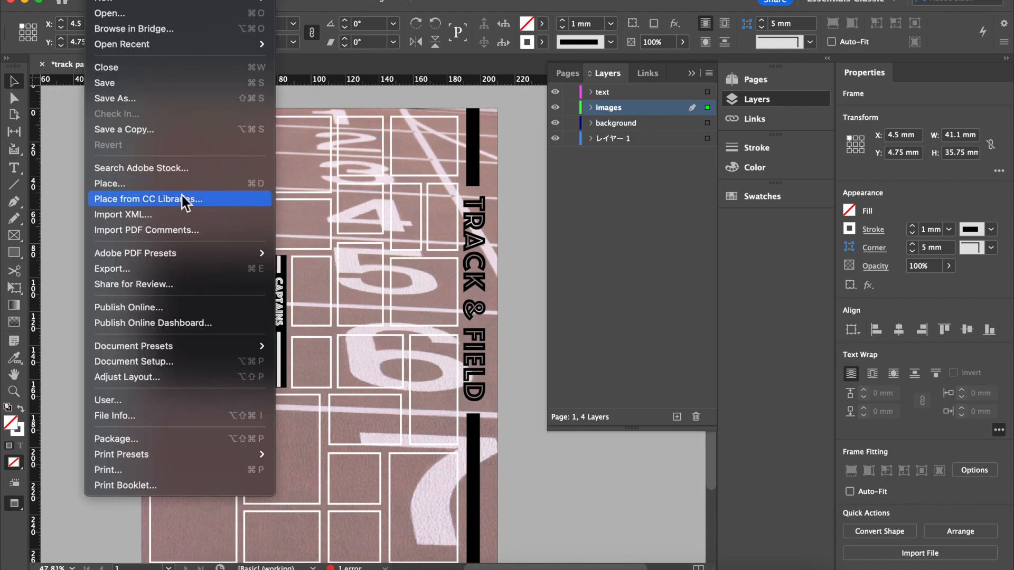
left_click(110, 183)
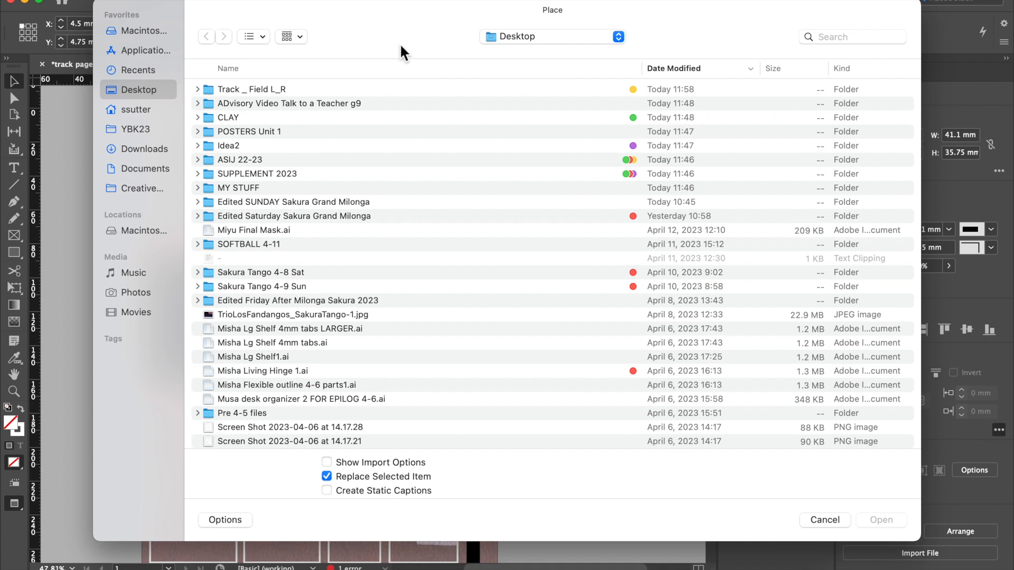
Open the Track _ Field L_R folder on the Desktop and expand its Edited Track1 2023 subfolder.
left_click(273, 88)
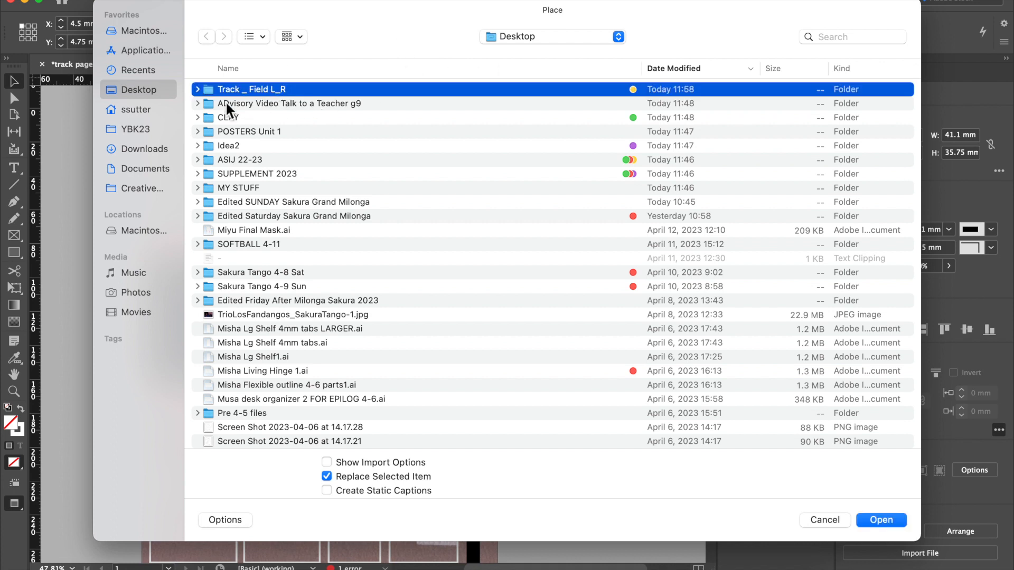
double_click(234, 88)
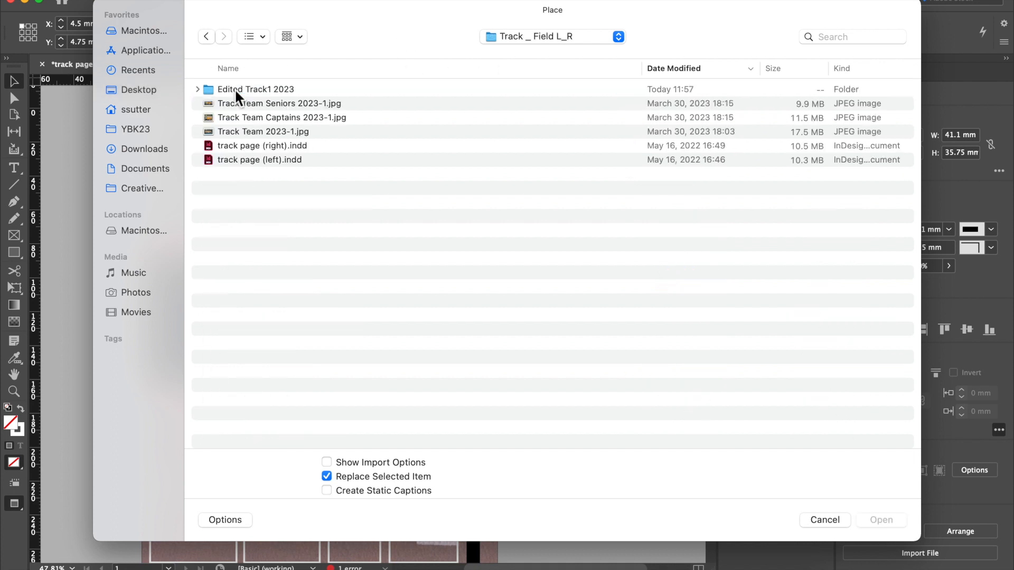
left_click(196, 89)
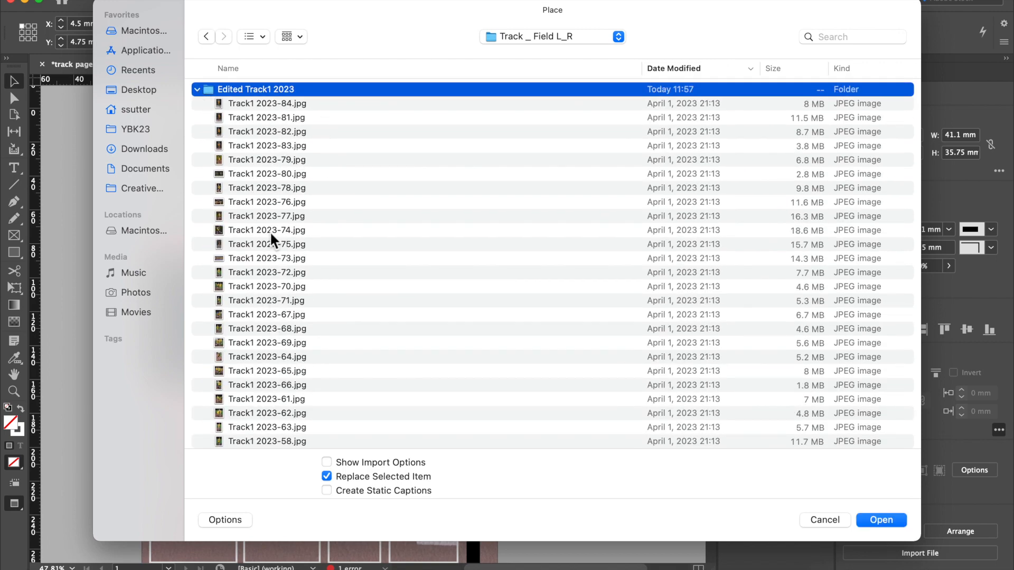
Preview the photos in Edited Track1 2023 one after another, from Track1 2023-84.jpg to Track1 2023-74.jpg.
left_click(271, 105)
key("space")
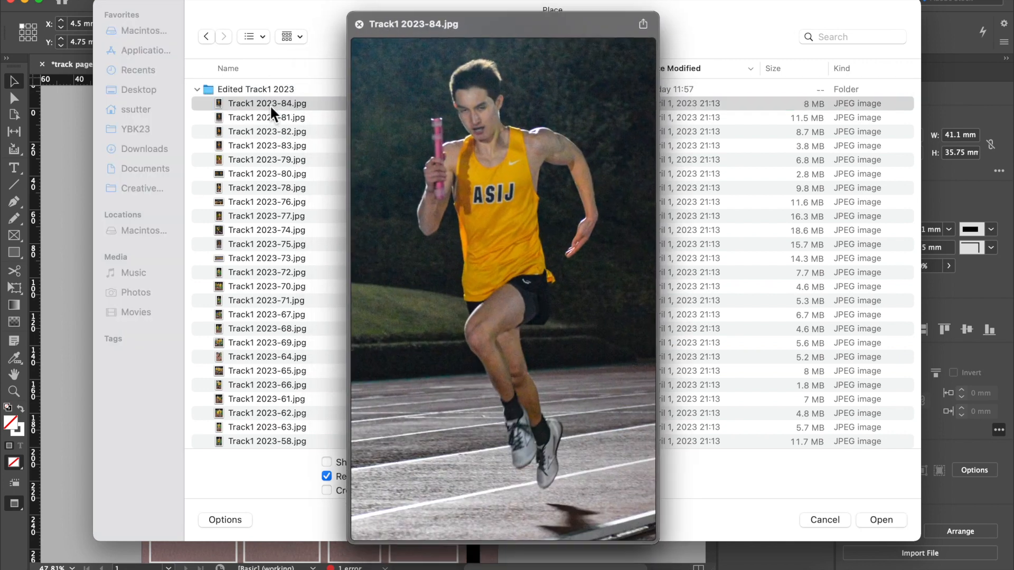
key("space")
key("Down")
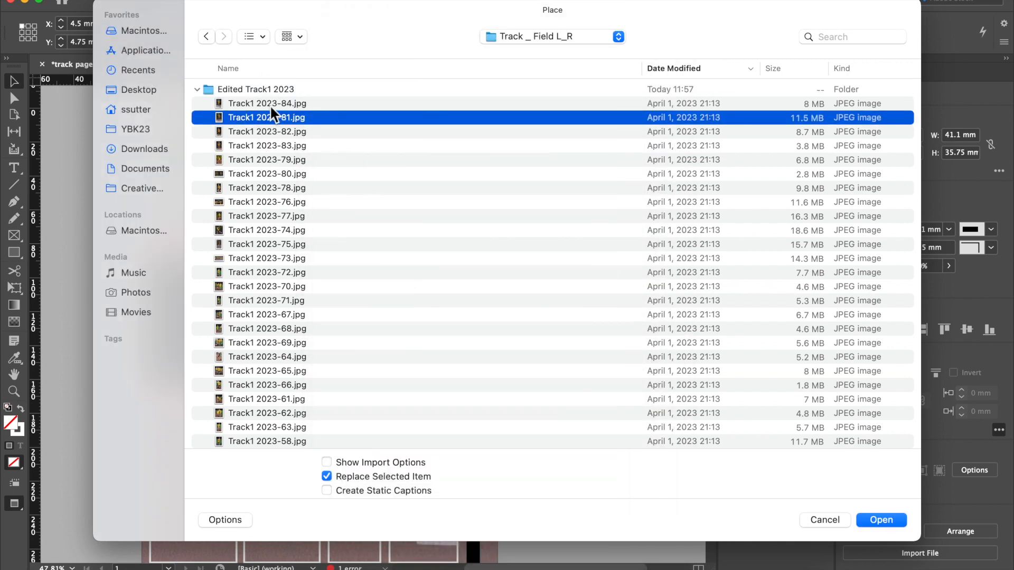
key("space")
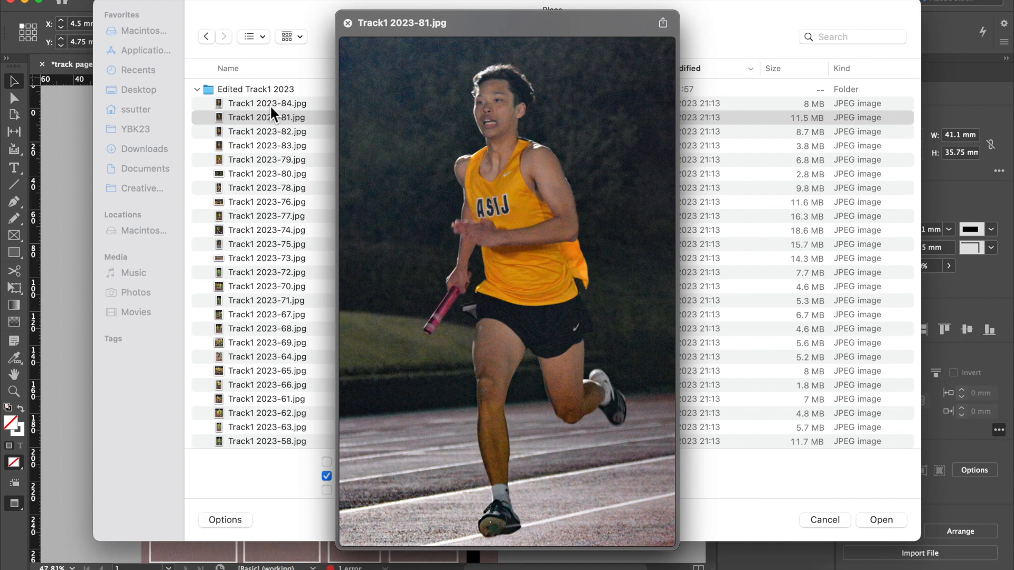
key("Down")
key("Down")
key("Down")
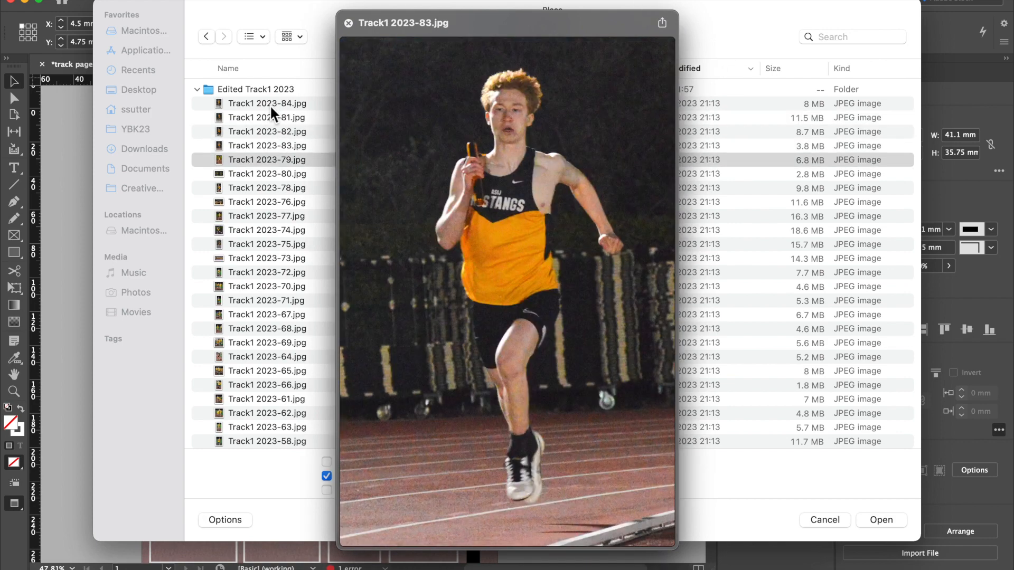
key("Down")
key("Down")
key("Down")
key("Down")
key("Down")
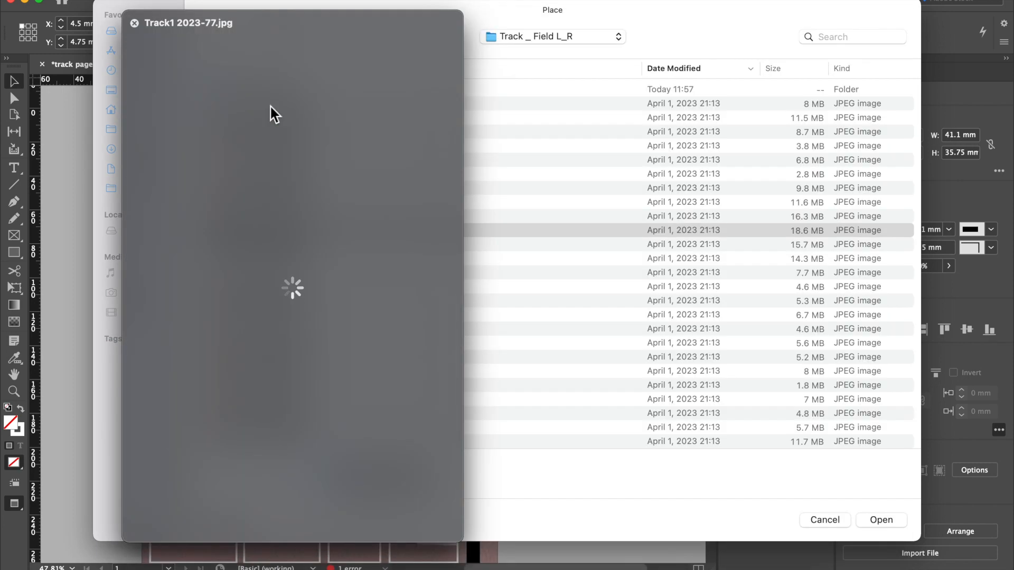
key("space")
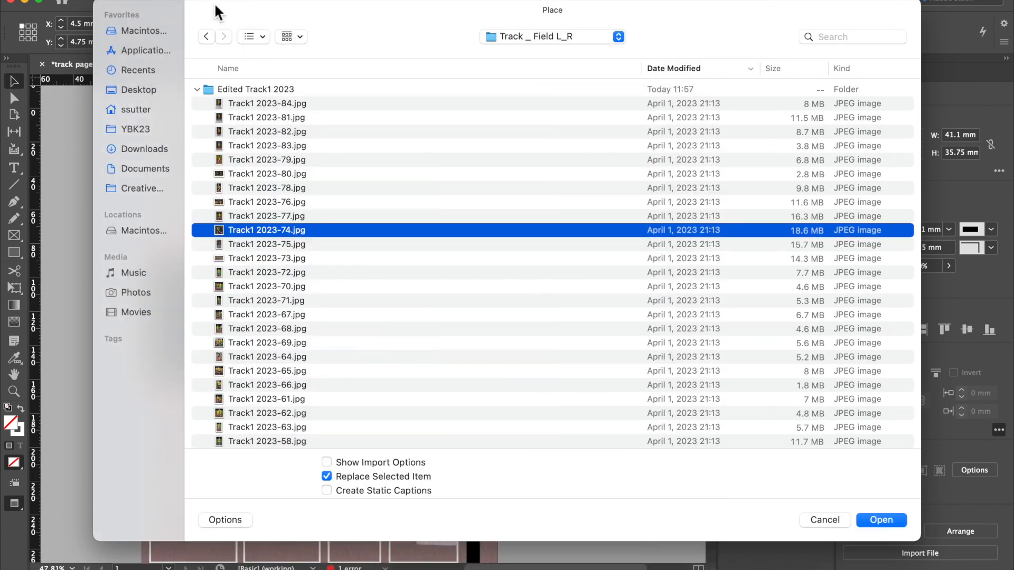
Preview Track1 2023-74.jpg and place it into the selected first frame of the page's top row.
left_click(823, 521)
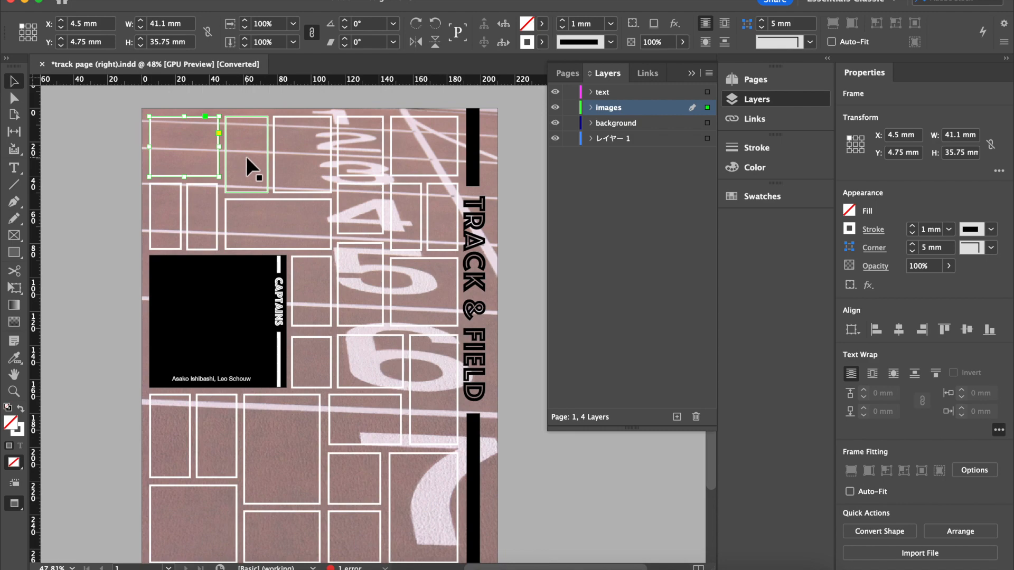
key("super+d")
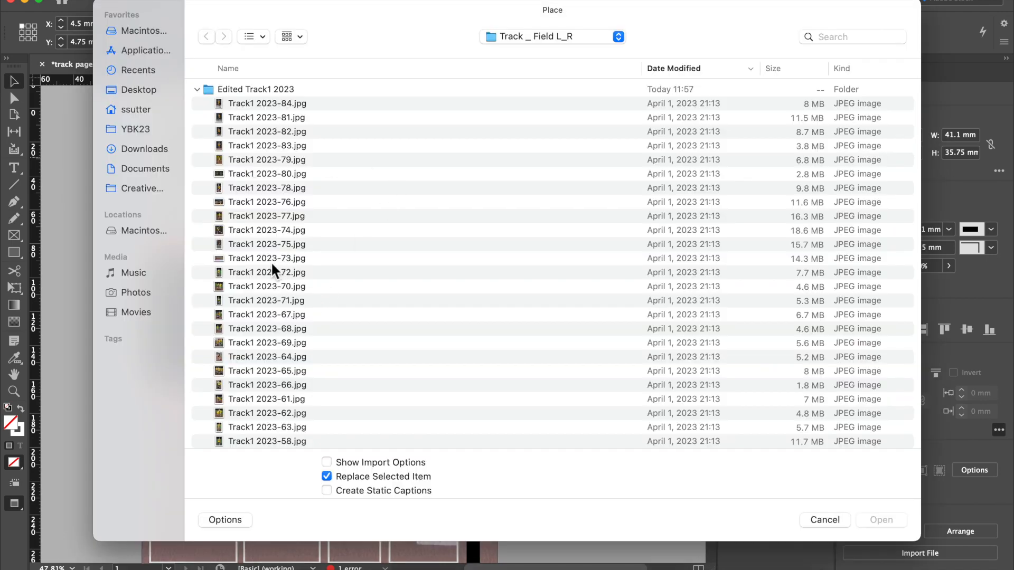
left_click(258, 255)
left_click(255, 230)
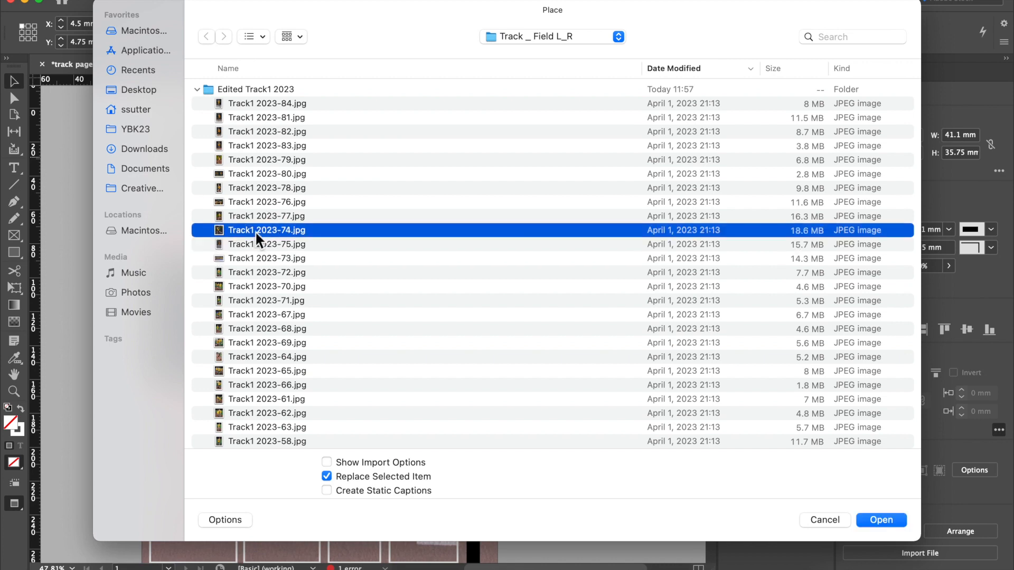
key("space")
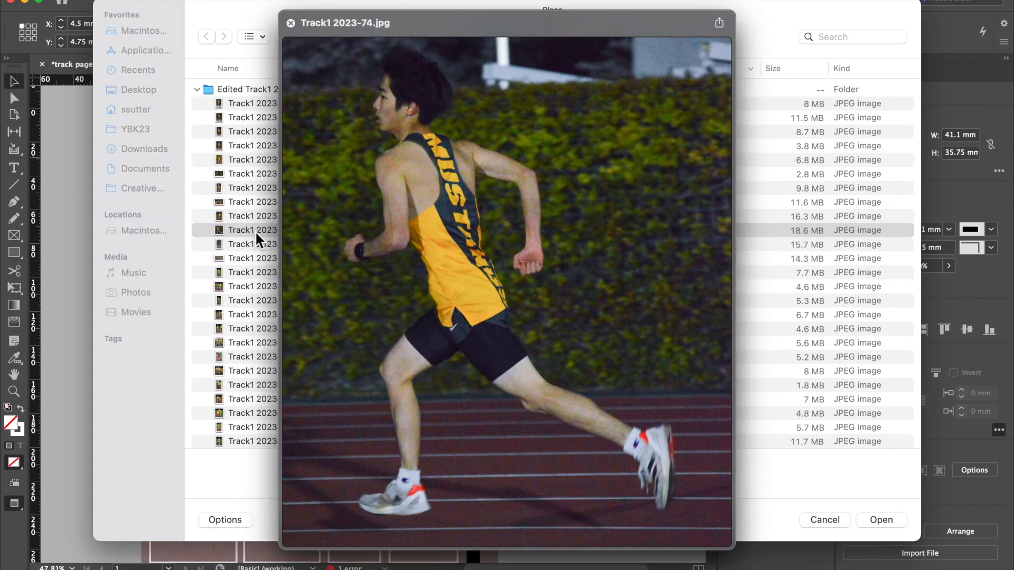
left_click(883, 520)
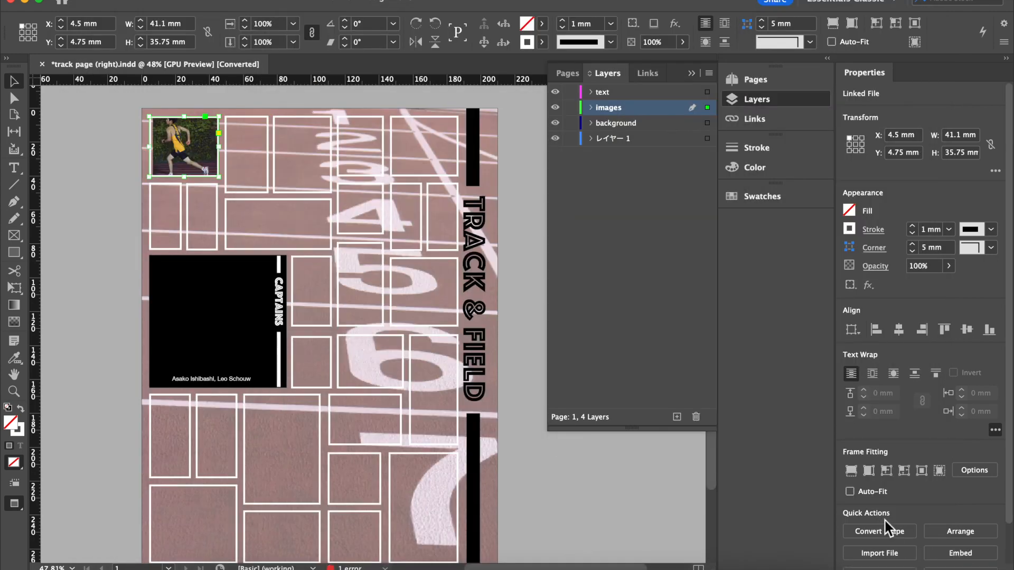
Scale the runner photo inside the first top-row frame down to about 34.8 mm by 39.4 mm.
left_click(186, 150)
key("super+.")
key("super+.")
key("super+.")
key("super+.")
key("super+.")
key("super+.")
key("super+.")
key("super+.")
key("super+.")
key("super+.")
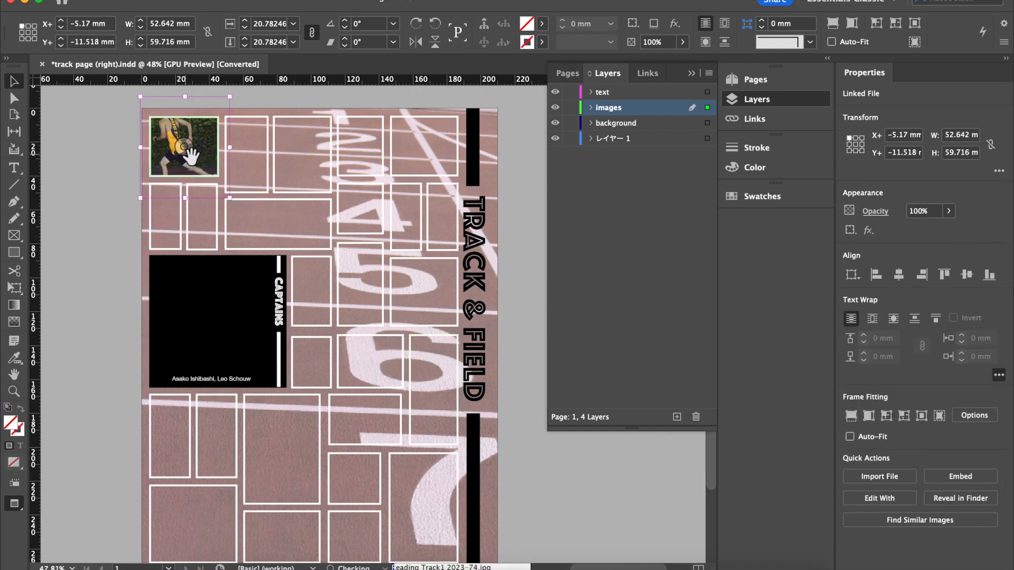
key("super+")
key("super+")
key("super+")
key("super+")
key("super+alt+")
key("super+alt+")
key("super+alt+")
key("super+alt+")
key("super+alt+")
key("super+alt+")
key("super+alt+")
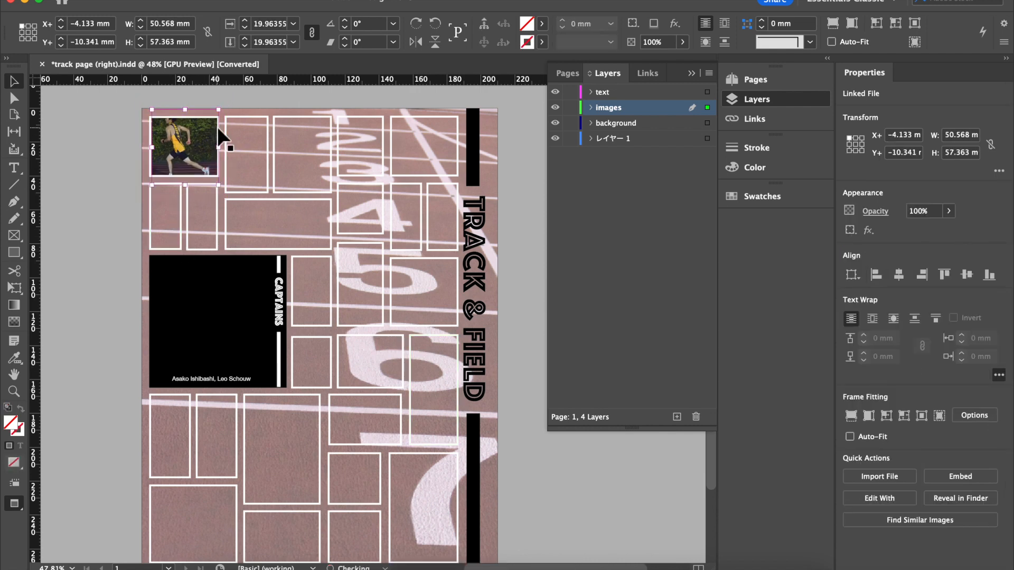
key("super+minus")
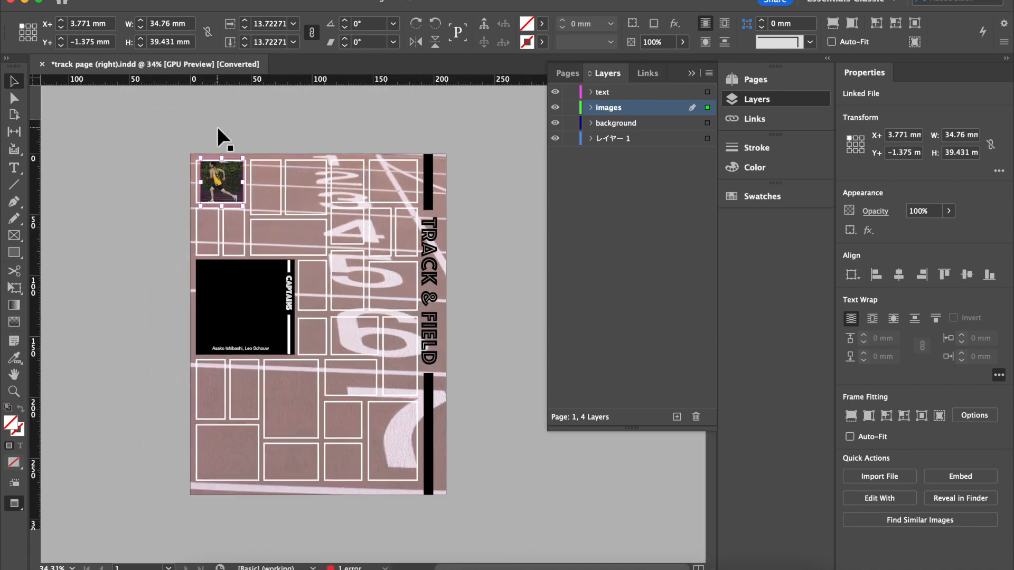
Inspect the runner photo's fit in the first top-row frame up close and delete the photo.
key("super+=")
key("super+=")
key("super+=")
key("super+=")
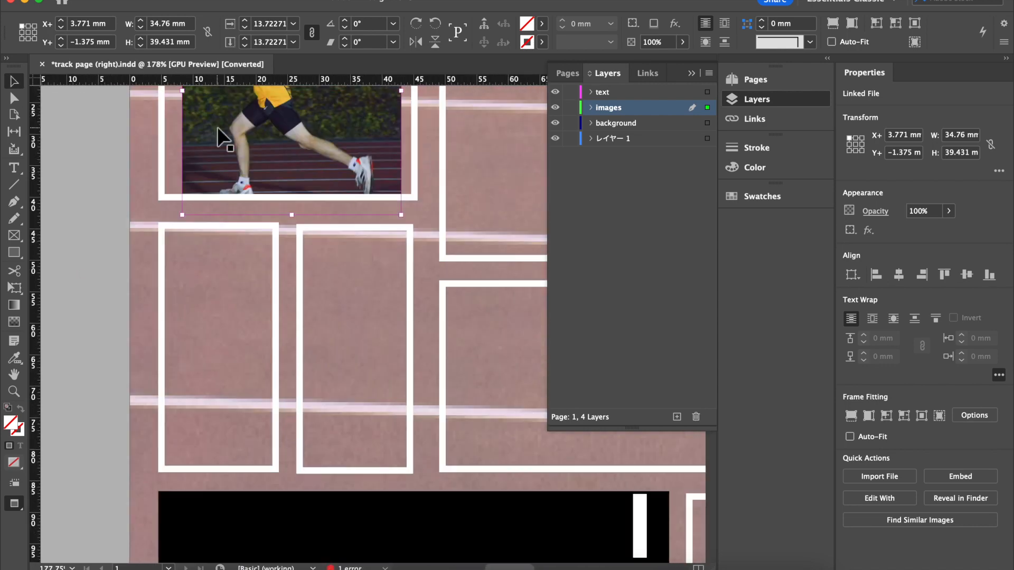
scroll(218, 127, "up", 7)
scroll(217, 127, "right", 2)
scroll(217, 127, "down", 3)
scroll(217, 127, "left", 1)
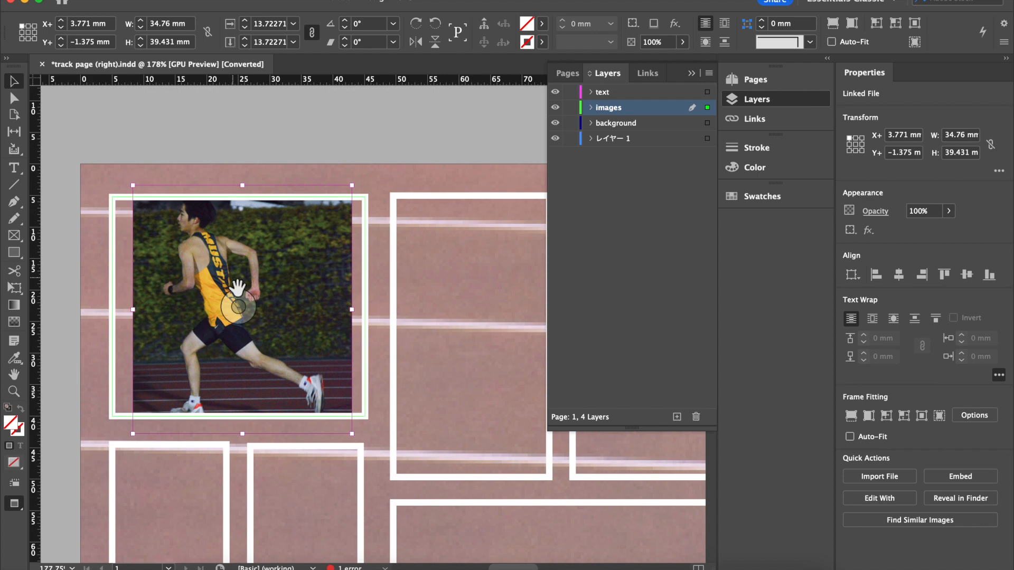
scroll(240, 308, "down", 5)
scroll(240, 308, "right", 1)
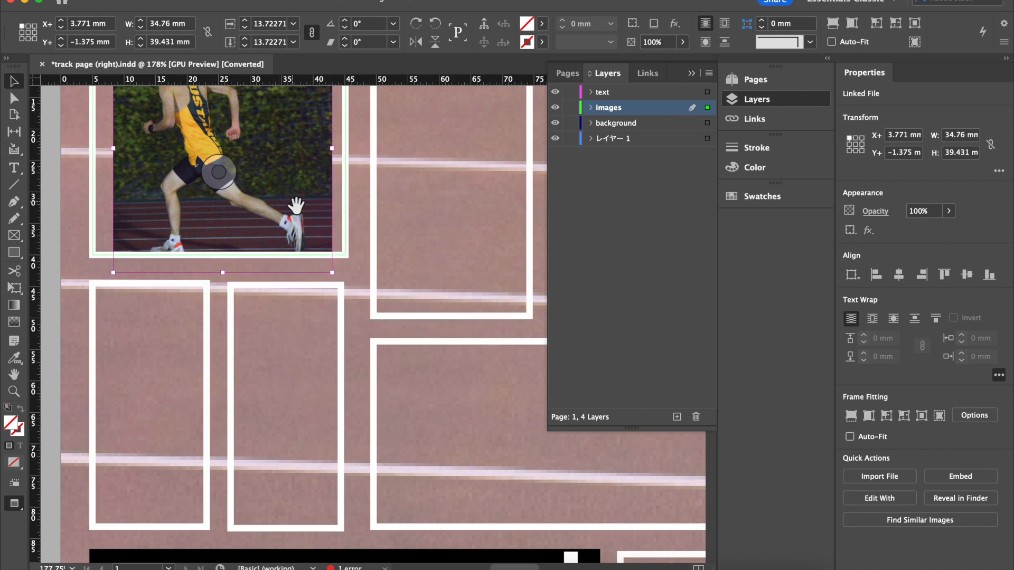
key("Delete")
scroll(294, 203, "up", 5)
scroll(294, 204, "down", 4)
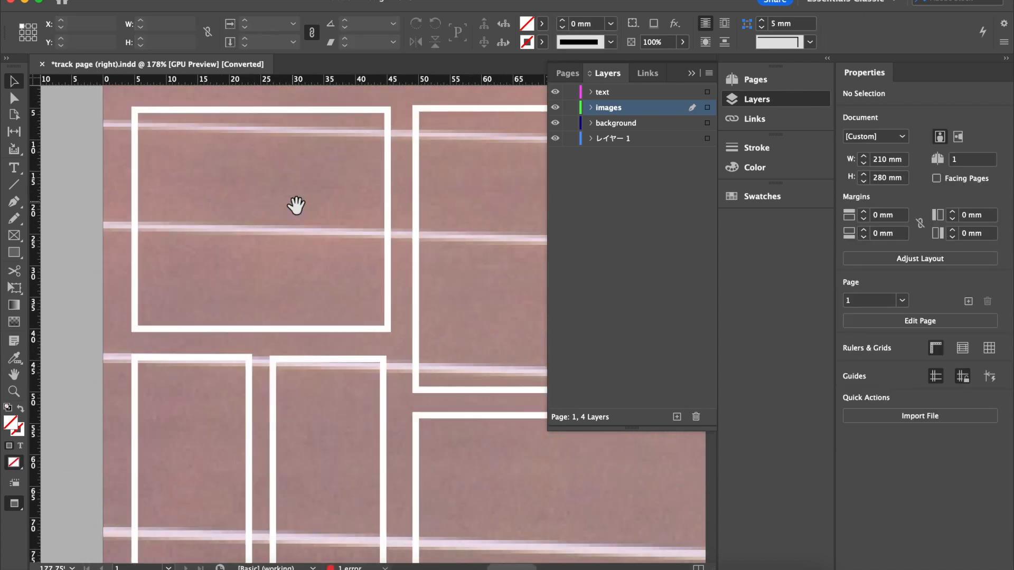
Place Track1 2023-71.jpg into the tall second frame of the page's top row.
left_click(280, 217)
left_click(464, 240)
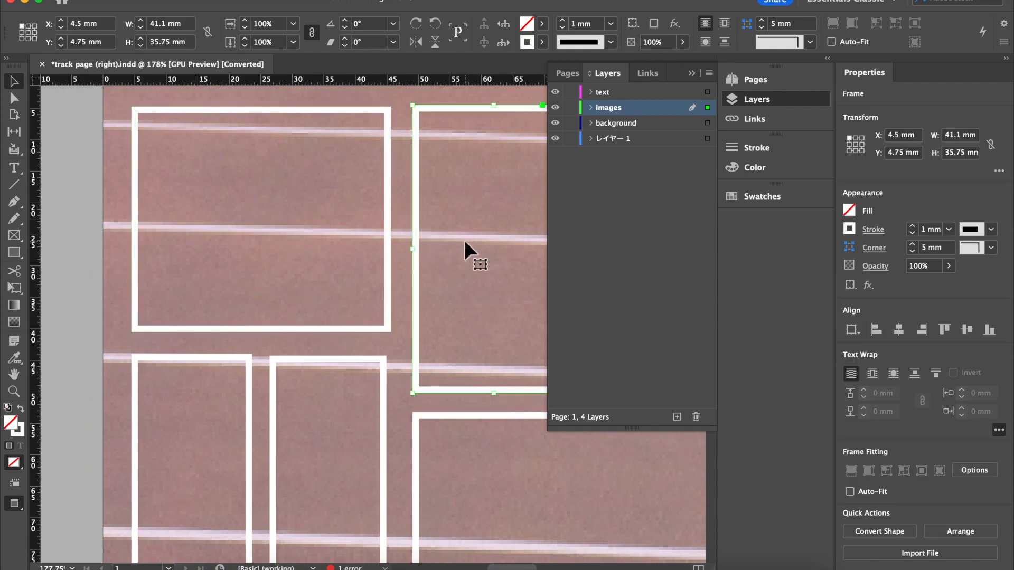
scroll(465, 240, "right", 10)
scroll(465, 240, "left", 10)
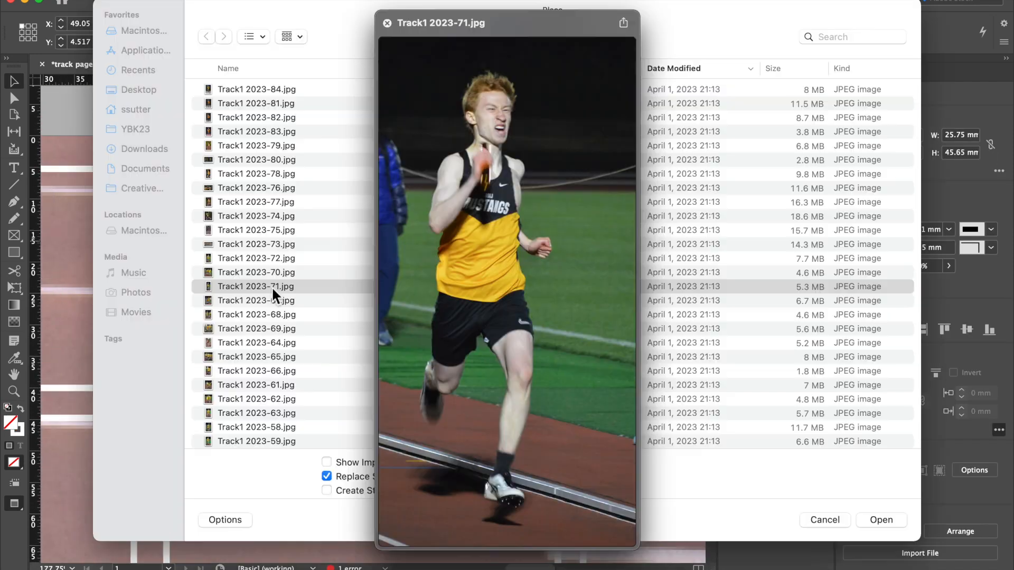
left_click(901, 519)
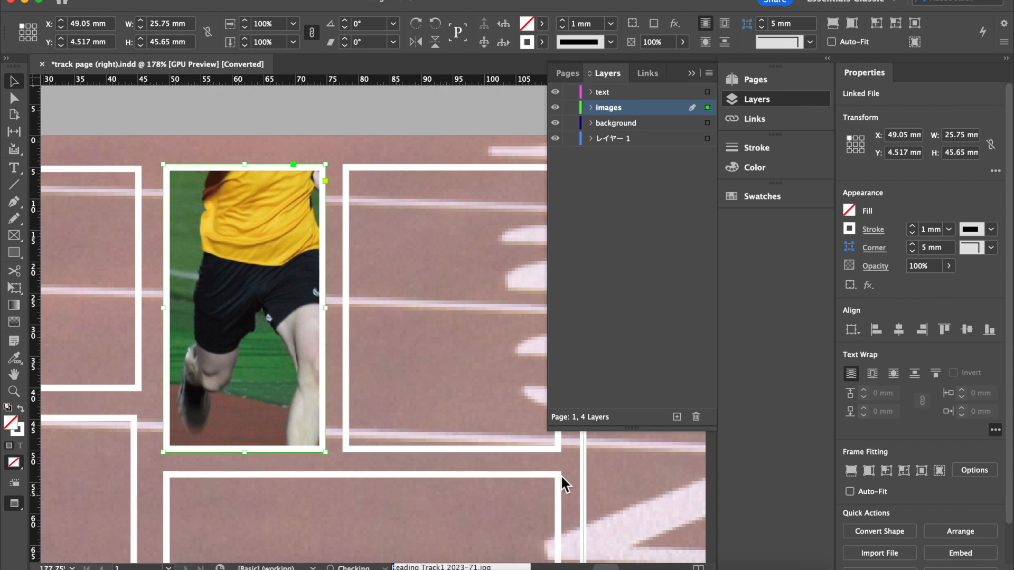
Scale the photo content inside the second top-row frame down proportionally to about 17.5 mm by 34.5 mm.
left_click(243, 304)
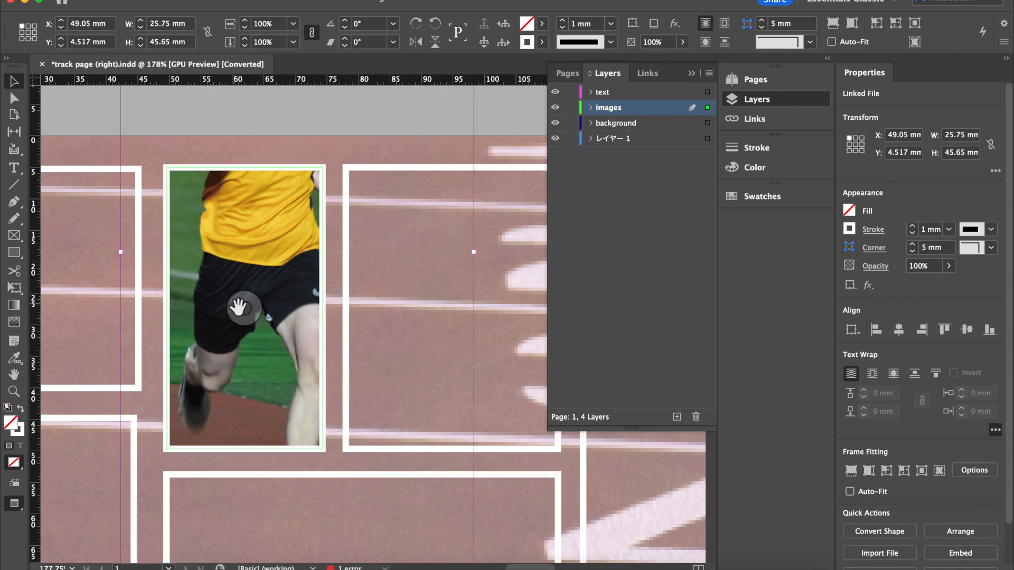
key("super+alt+comma")
key("super+alt+comma")
key("super+alt+comma")
key("super+alt+comma")
key("super+alt+comma")
key("super+alt+comma")
key("super+alt+comma")
key("super+alt+comma")
key("super+alt+comma")
key("super+alt+comma")
key("super+alt+comma")
key("super+alt+comma")
key("super+alt+comma")
key("super+alt+comma")
key("super+alt+comma")
key("super+alt+comma")
key("super+alt+comma")
key("super+alt+comma")
key("super+alt+comma")
key("super+alt+comma")
key("super+comma")
key("super+comma")
key("super+comma")
key("super+comma")
key("super+comma")
key("super+comma")
key("super+comma")
key("super+comma")
key("super+comma")
key("super+comma")
key("super+comma")
key("super+comma")
key("super+comma")
key("super+comma")
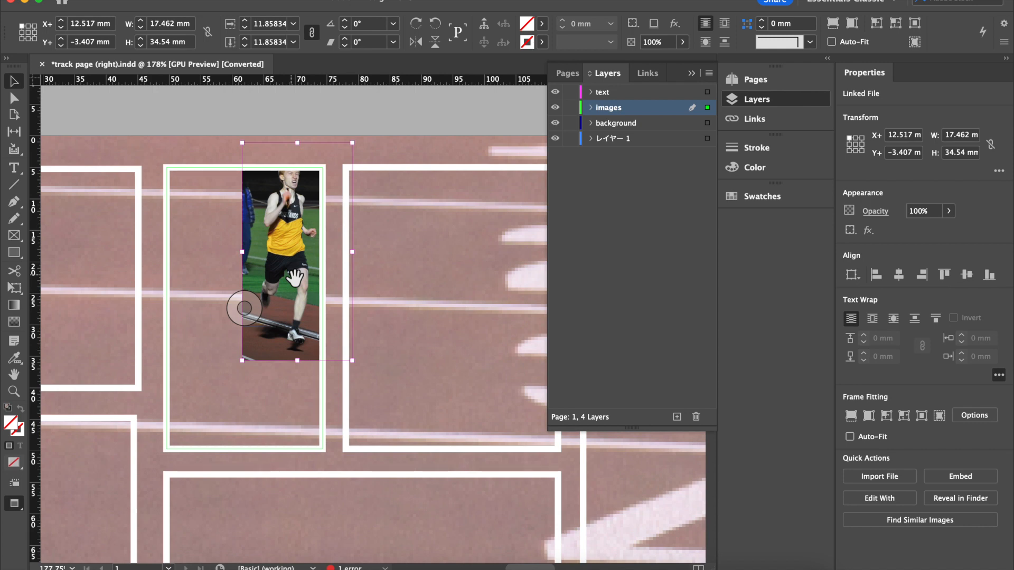
Align the runner photo with its frame's upper-left corner and enlarge it to about 25 mm by 44.75 mm.
left_click_drag(277, 230, 209, 259)
left_click_drag(286, 392, 330, 459)
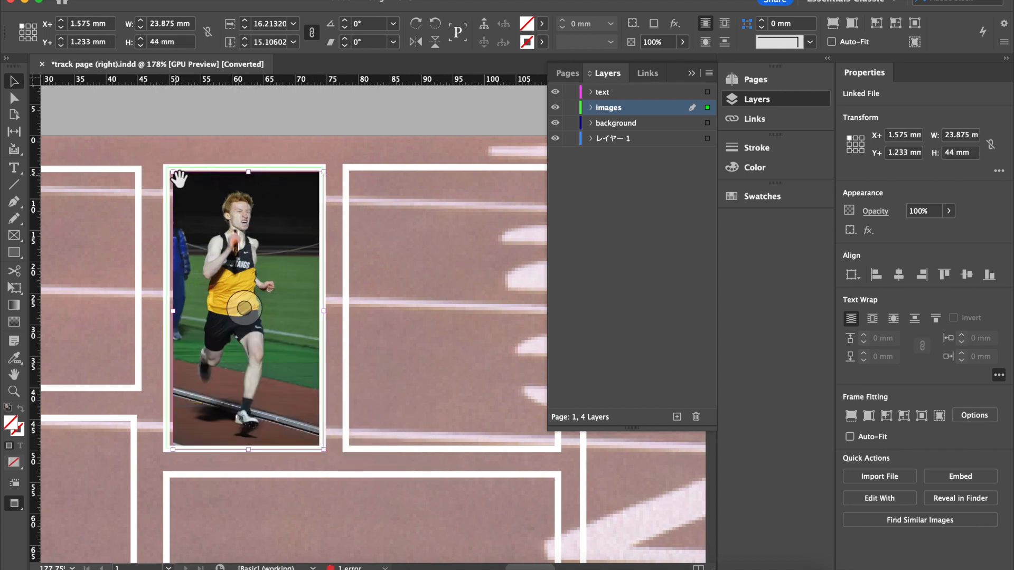
left_click_drag(175, 172, 166, 166)
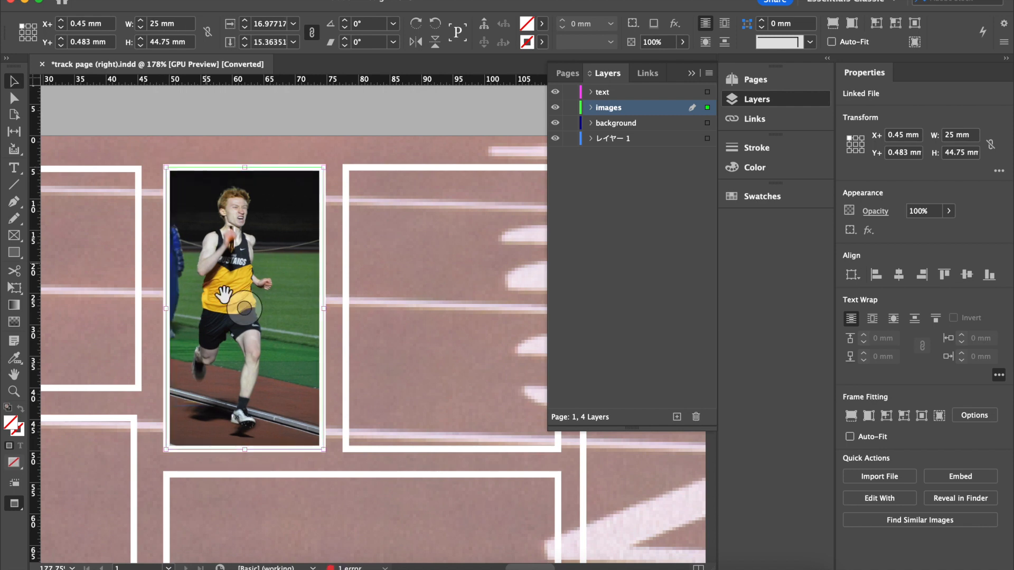
Enlarge the runner photo slightly beyond its frame and narrow its width, ending at about 25.75 mm by 47.1 mm.
double_click(238, 316)
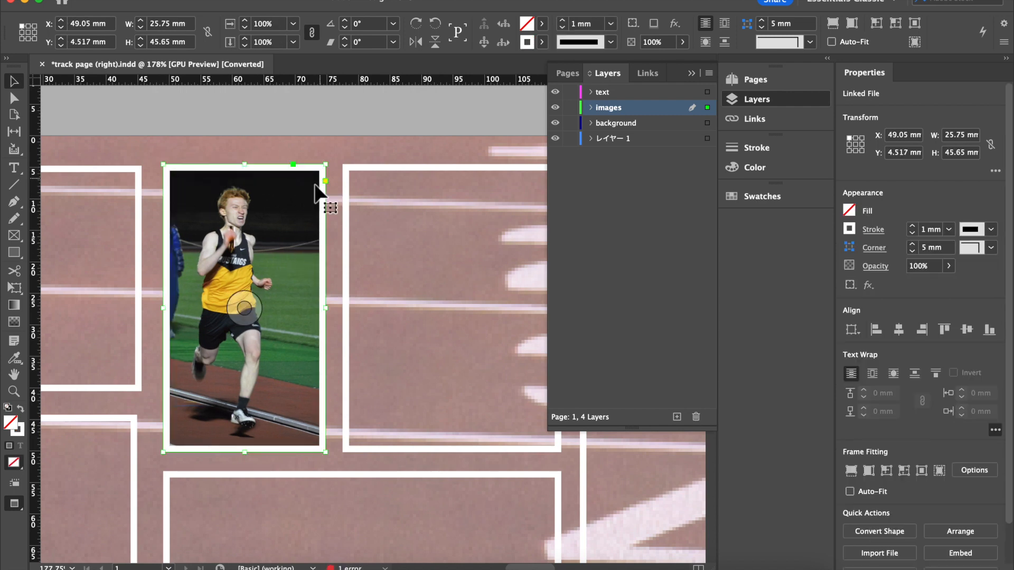
double_click(257, 249)
left_click_drag(327, 167, 347, 154)
left_click_drag(290, 222, 291, 231)
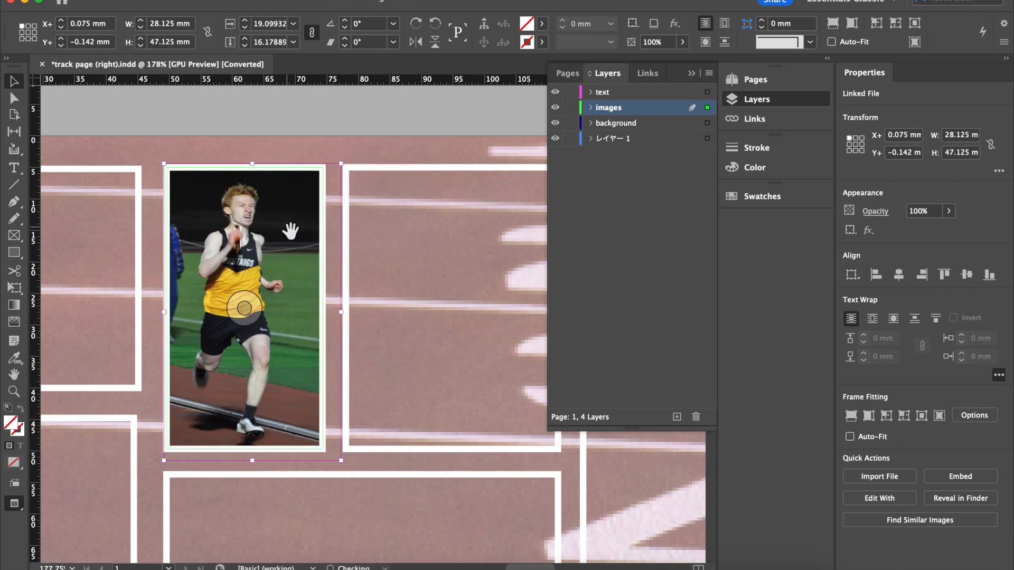
left_click(343, 315)
left_click_drag(347, 317, 326, 315)
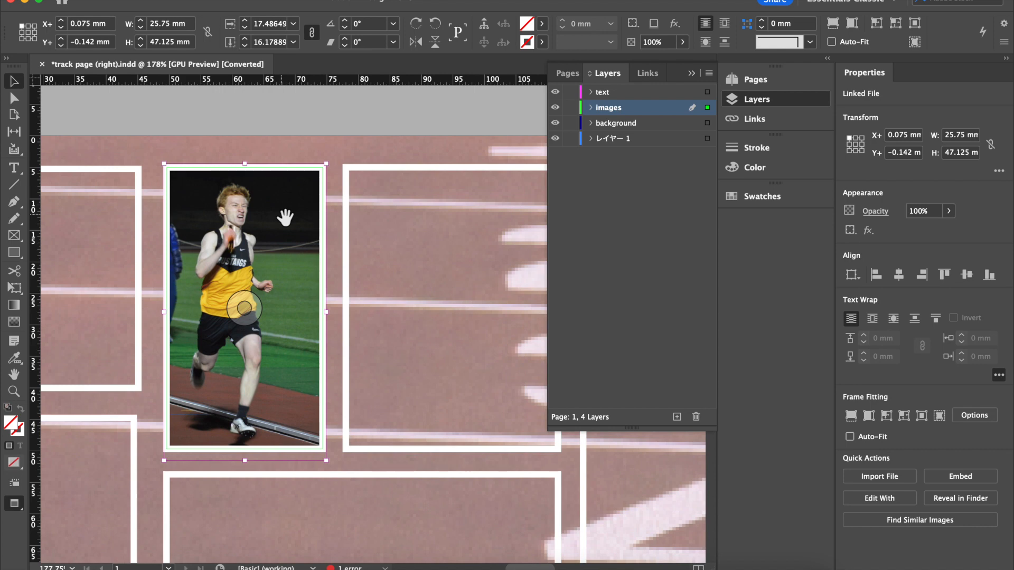
Stretch the runner photo out of proportion to about 37.4 mm by 27.75 mm and undo the distortion.
left_click(270, 240)
double_click(270, 235)
left_click_drag(331, 153, 402, 288)
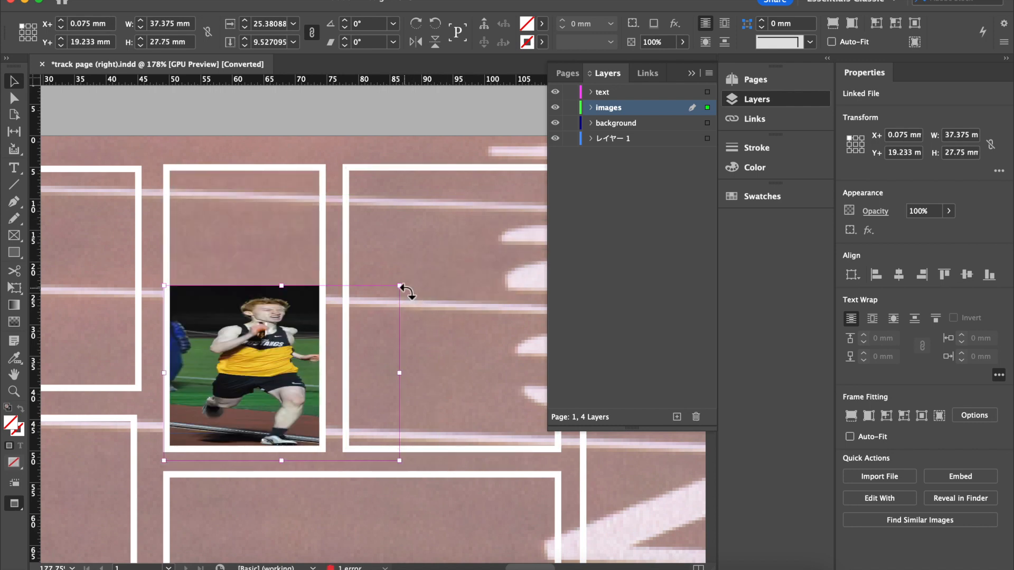
key("super+z")
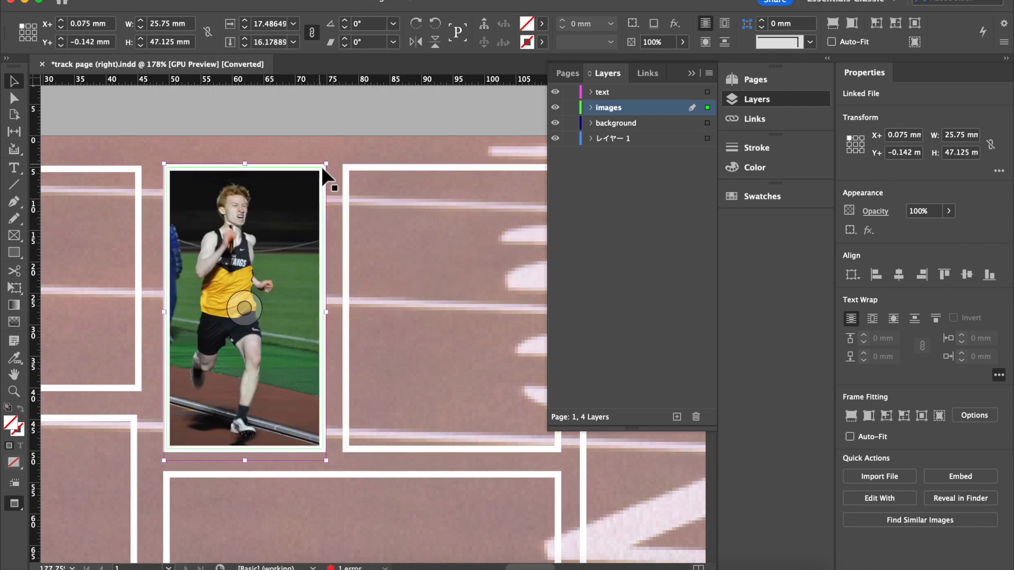
Scale the runner photo proportionally to about 25.4 mm by 46.4 mm and reposition it to cover its frame.
left_click_drag(333, 163, 312, 168)
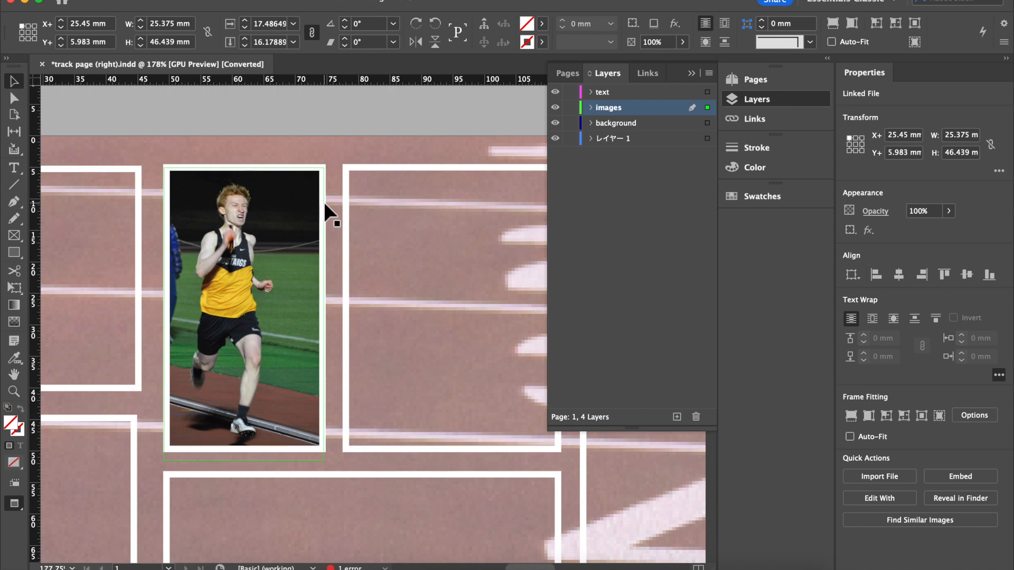
left_click(325, 204)
left_click_drag(270, 301, 270, 296)
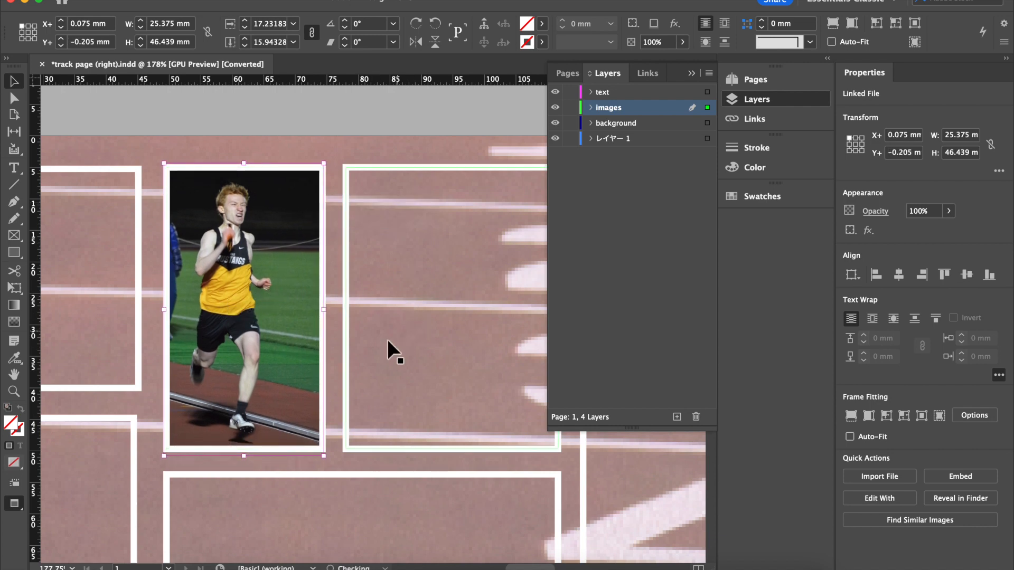
left_click(353, 360)
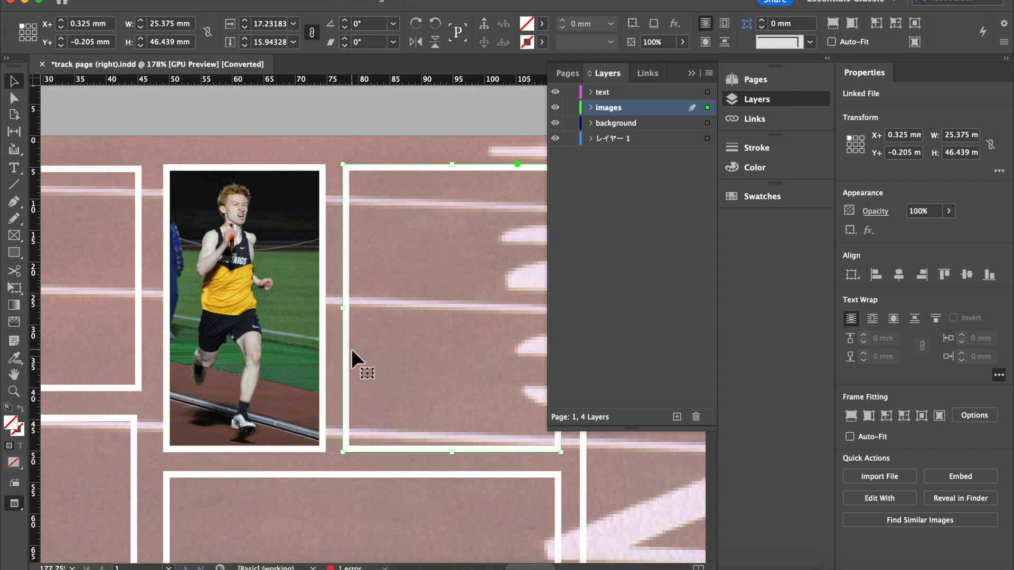
scroll(352, 350, "down", 5)
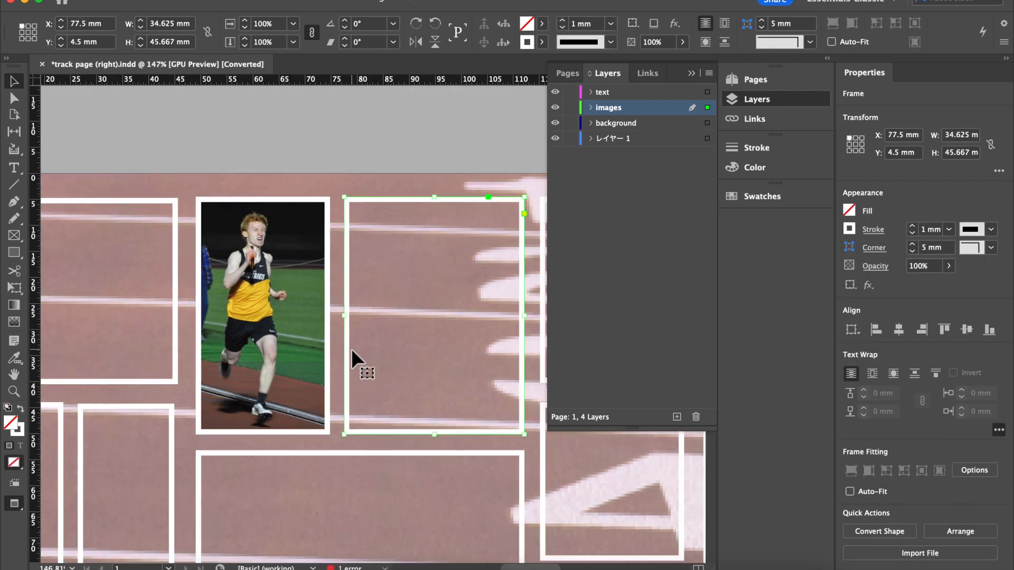
scroll(353, 352, "down", 5)
scroll(353, 352, "right", 5)
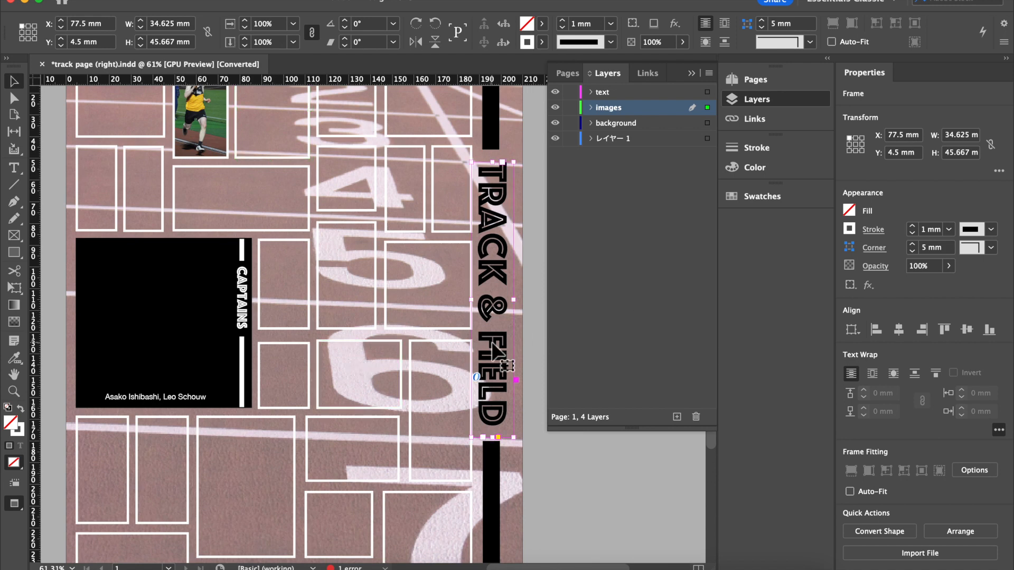
left_click(519, 244)
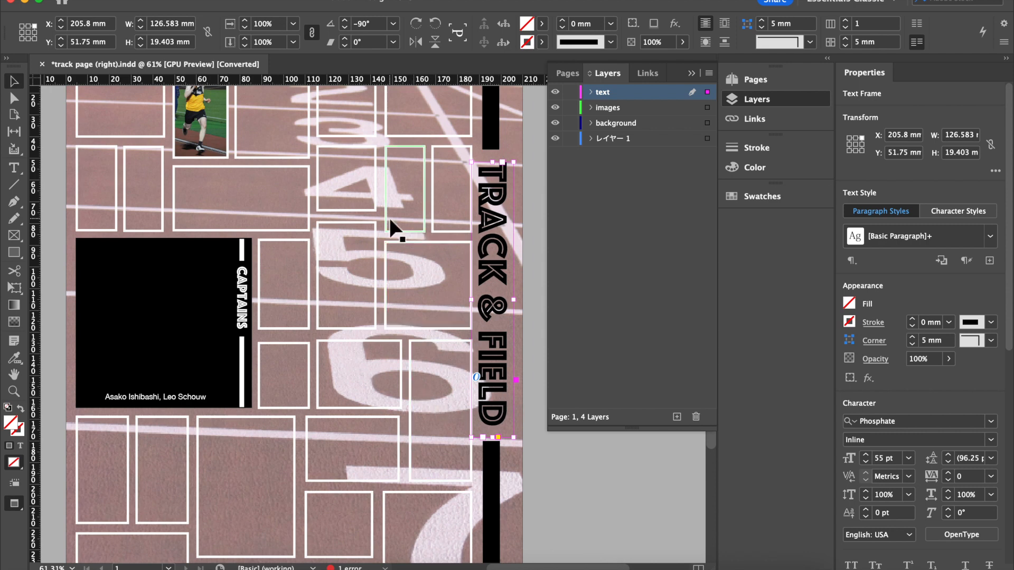
left_click(267, 211)
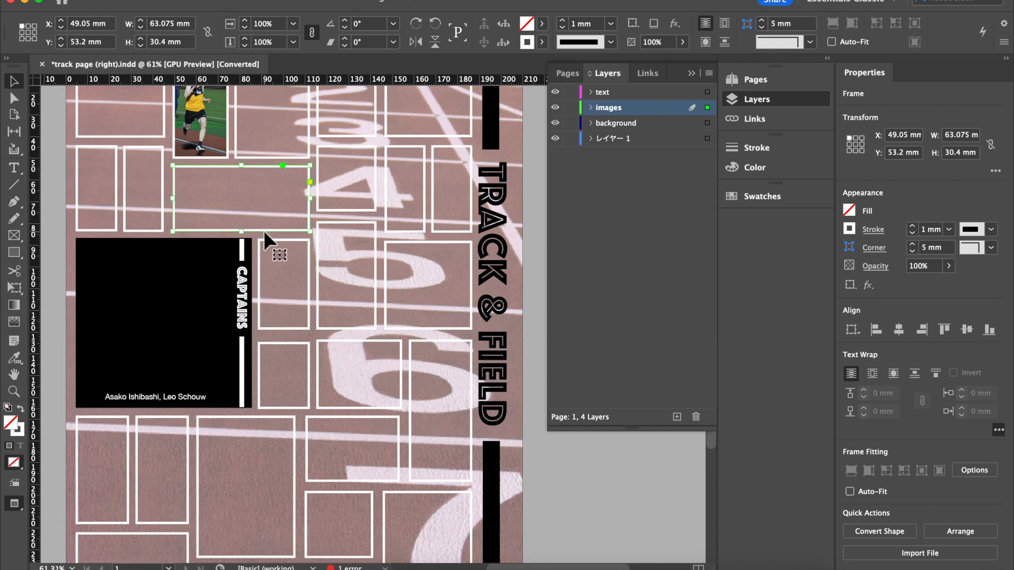
Start packaging the publication and save the document as 23 Track R in the Track _ Field L_R folder.
left_click(100, 1)
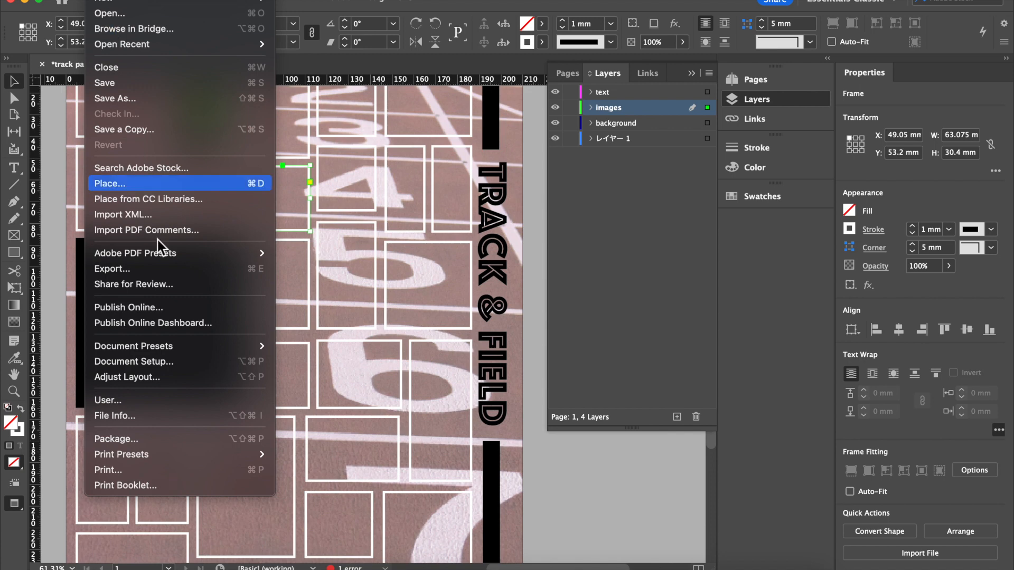
left_click(166, 449)
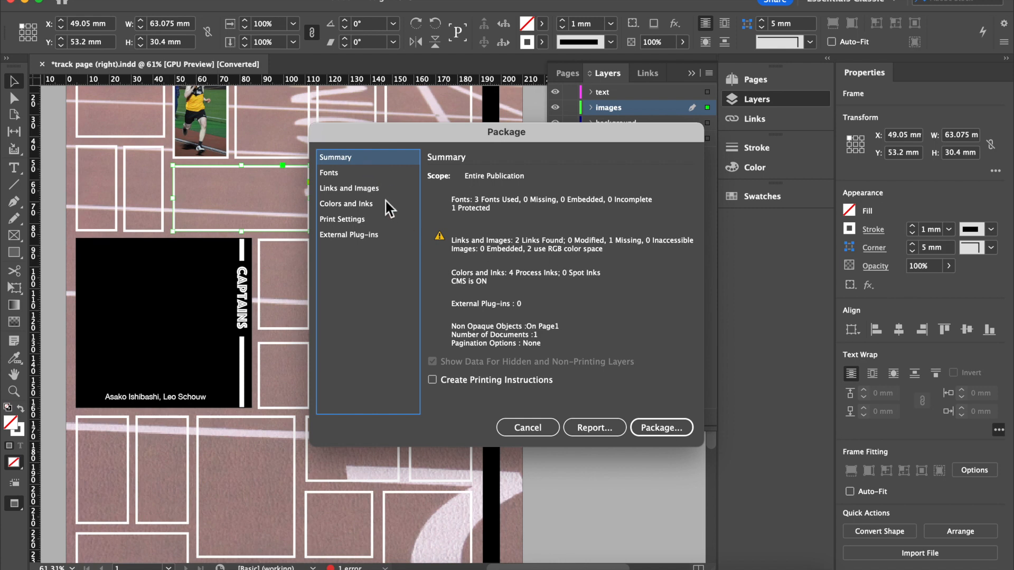
left_click(378, 174)
left_click(379, 157)
left_click(650, 429)
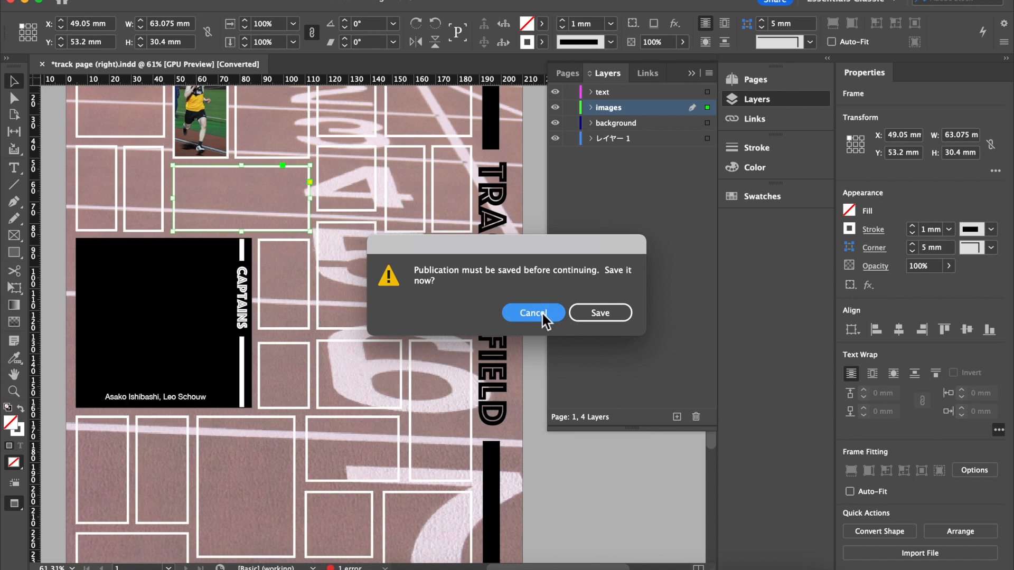
left_click(595, 315)
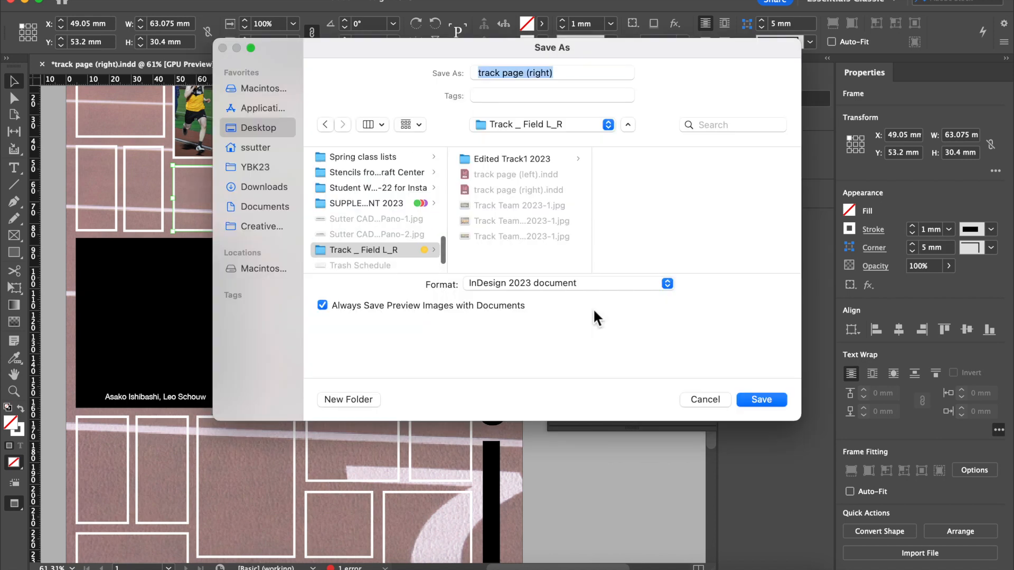
left_click(476, 72)
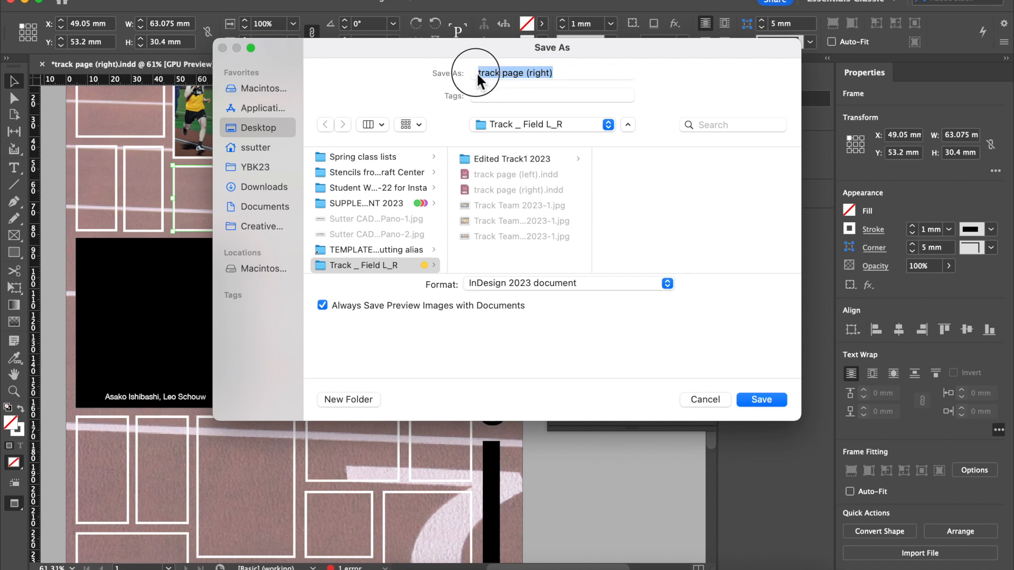
type("23 Track R")
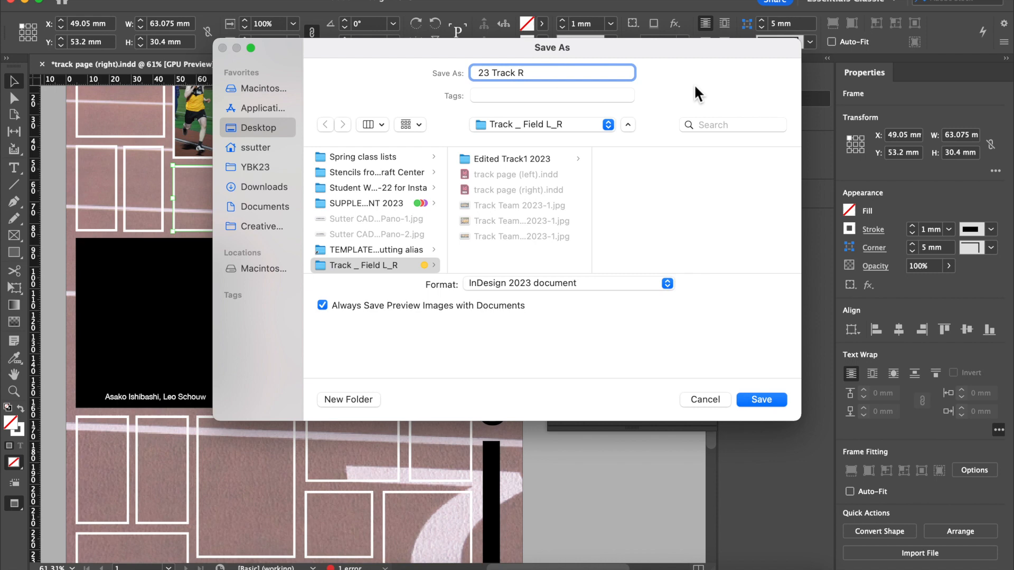
left_click(762, 407)
left_click(764, 407)
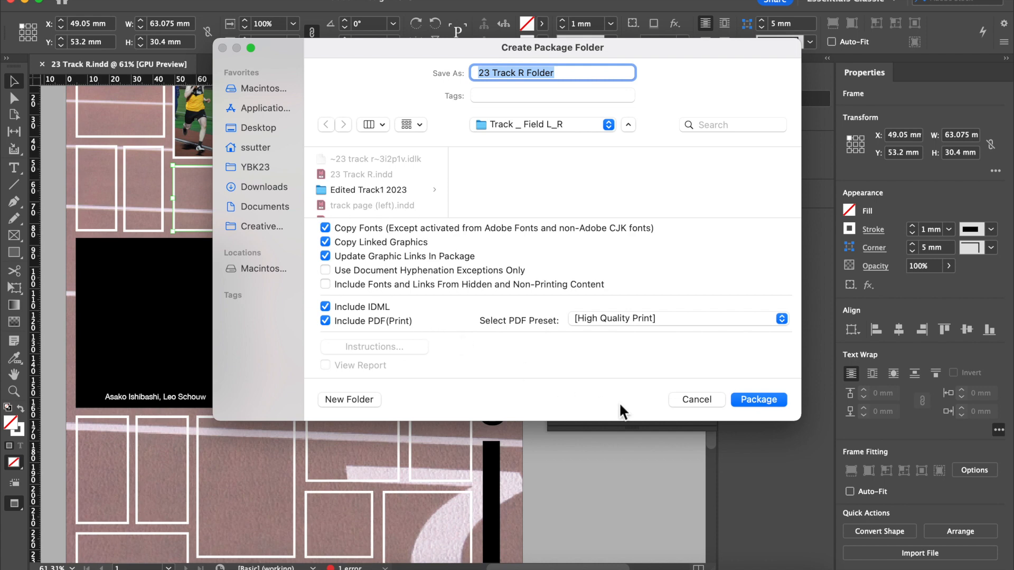
Package the document into 23 Track R Folder with fonts, linked graphics, IDML and a High Quality Print PDF, despite the missing link.
left_click(771, 402)
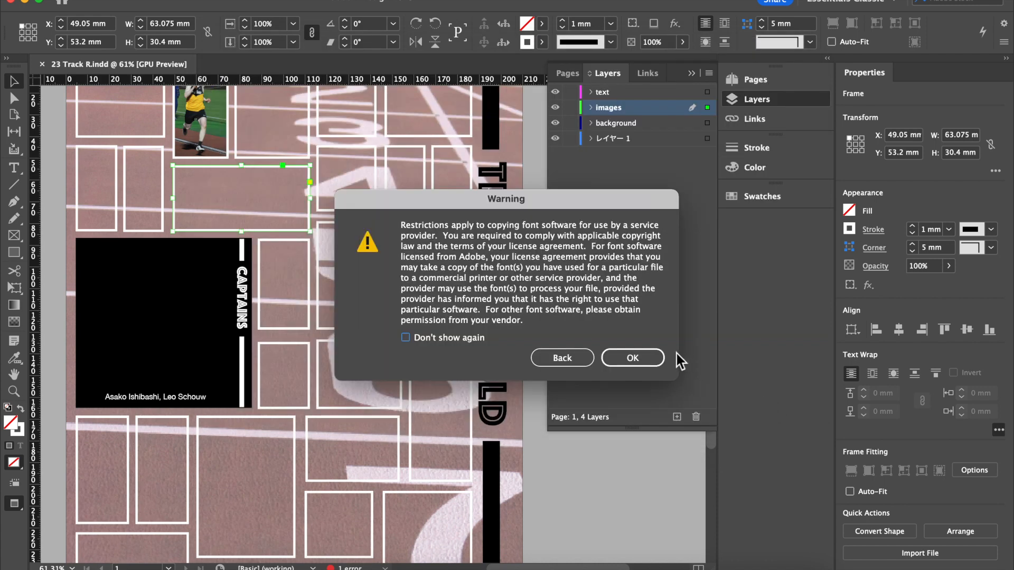
left_click(647, 361)
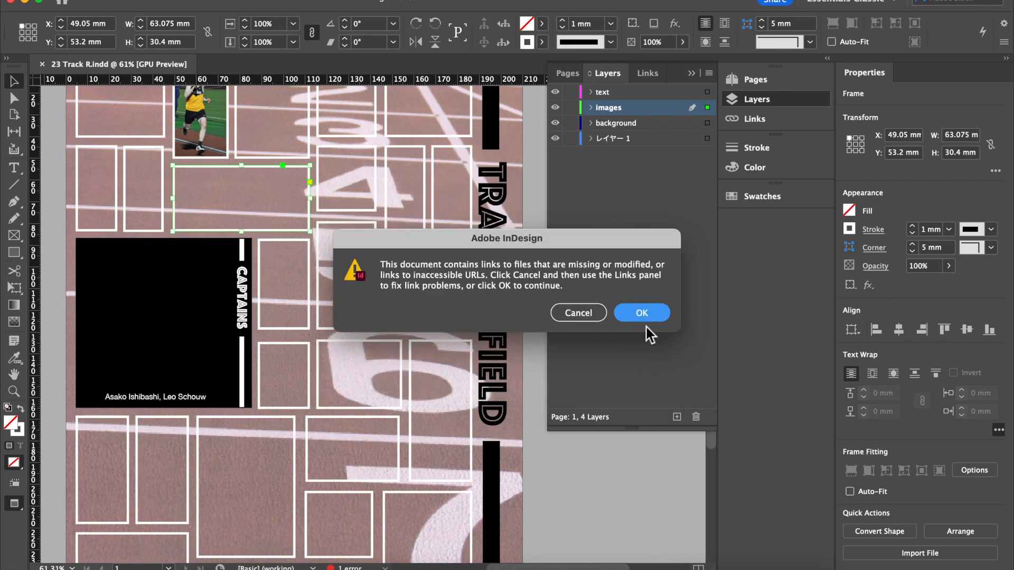
left_click(645, 316)
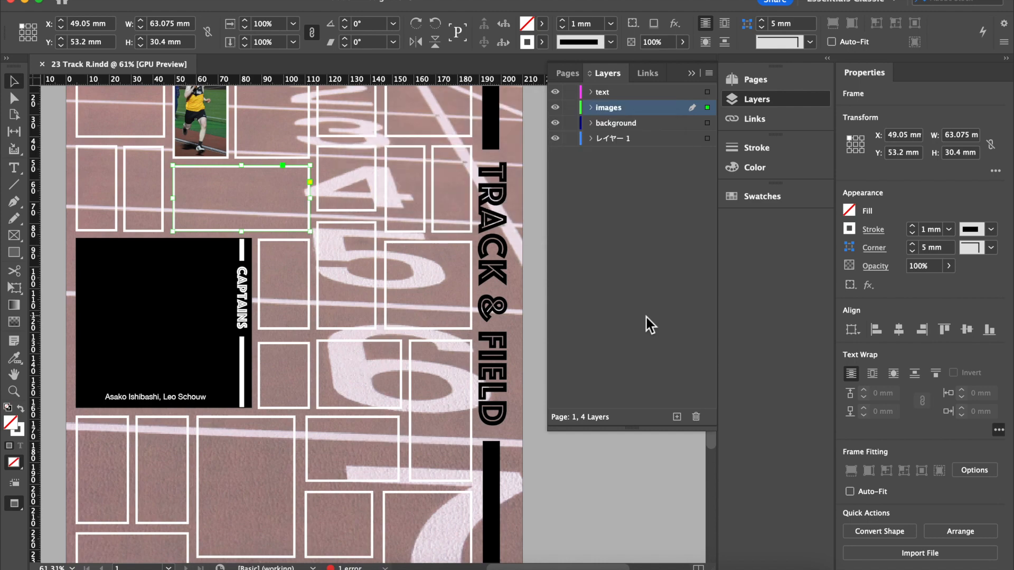
Switch to Finder and compress 23 Track R Folder together with 23 Track R.indd into one zip archive.
left_click(26, 2)
left_click(395, 287)
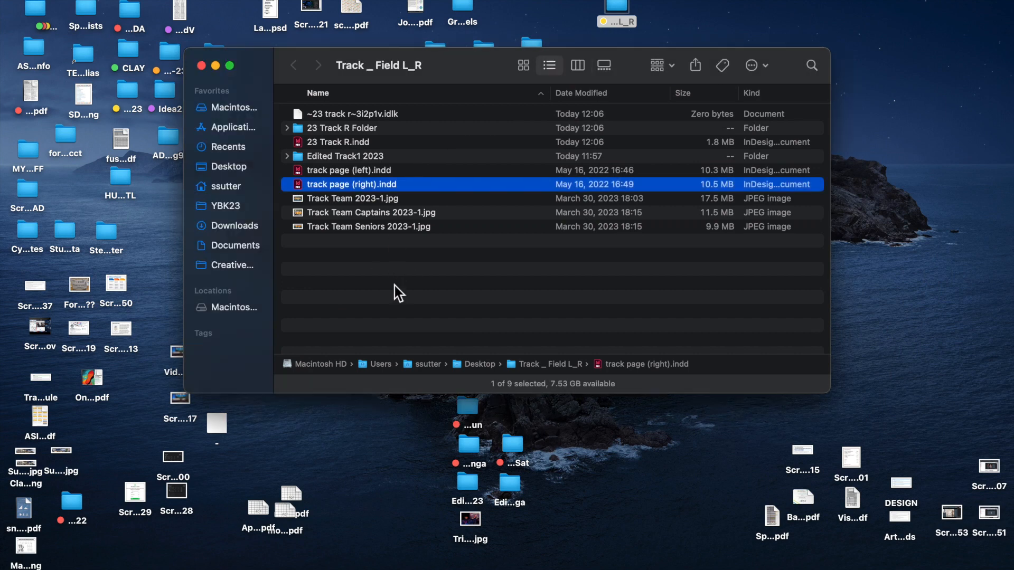
left_click(338, 129)
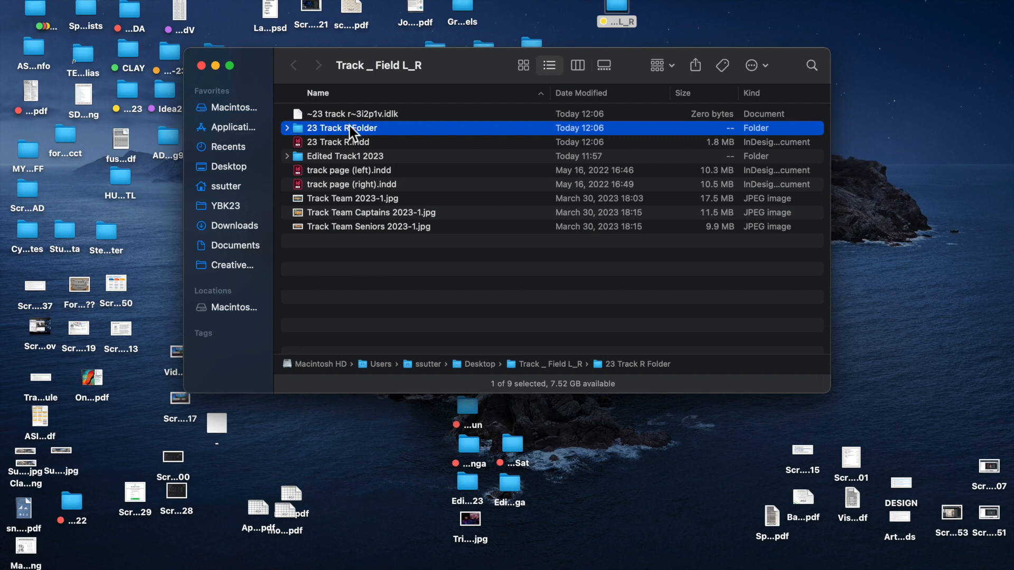
left_click(365, 146)
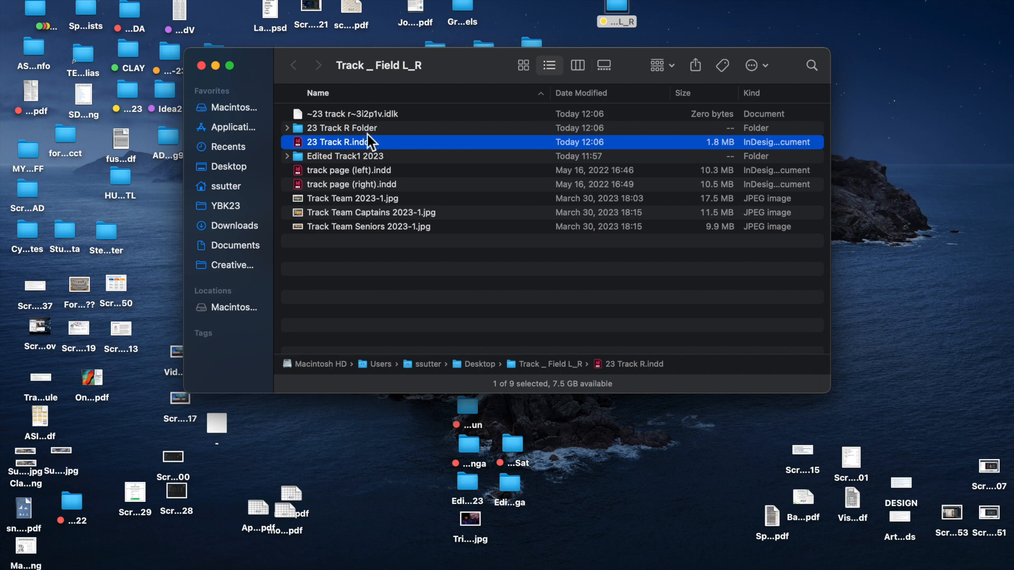
left_click(352, 128, "super")
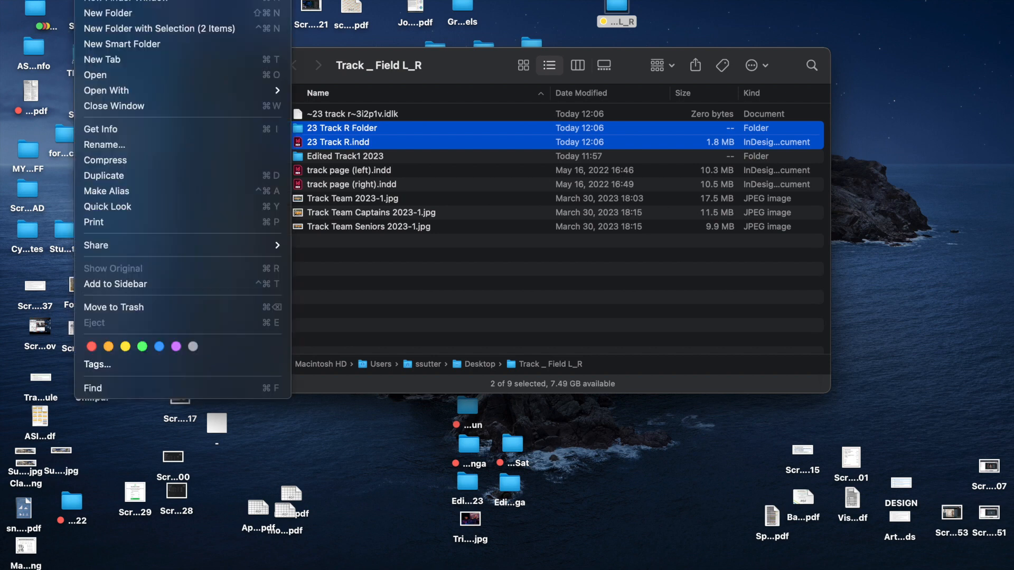
left_click(121, 167)
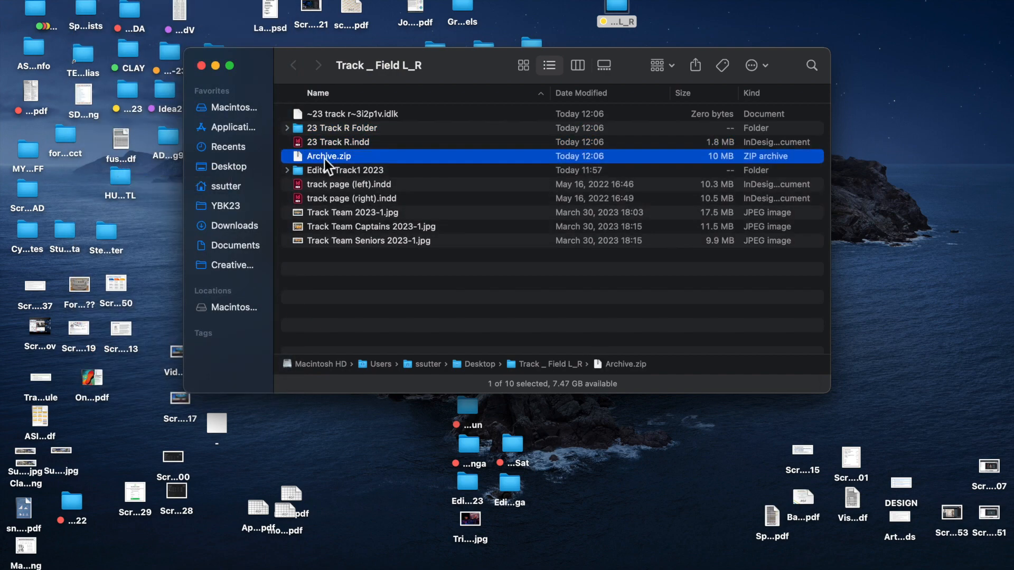
Rename the new zip archive as Track 23 R.
left_click(324, 158)
type("Track 23 R")
key("Return")
left_click(342, 174)
left_click(299, 174)
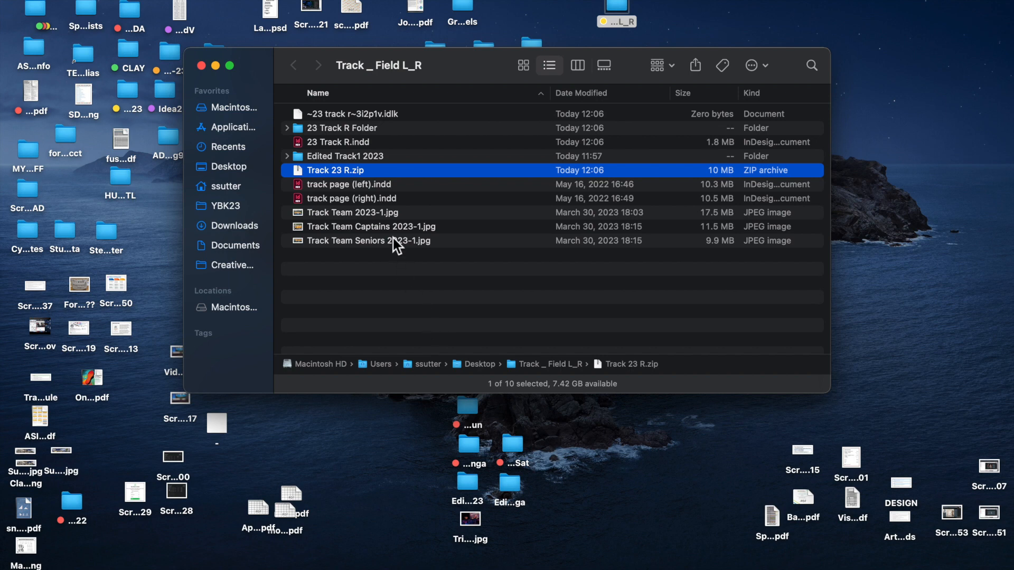
left_click_drag(479, 58, 440, 54)
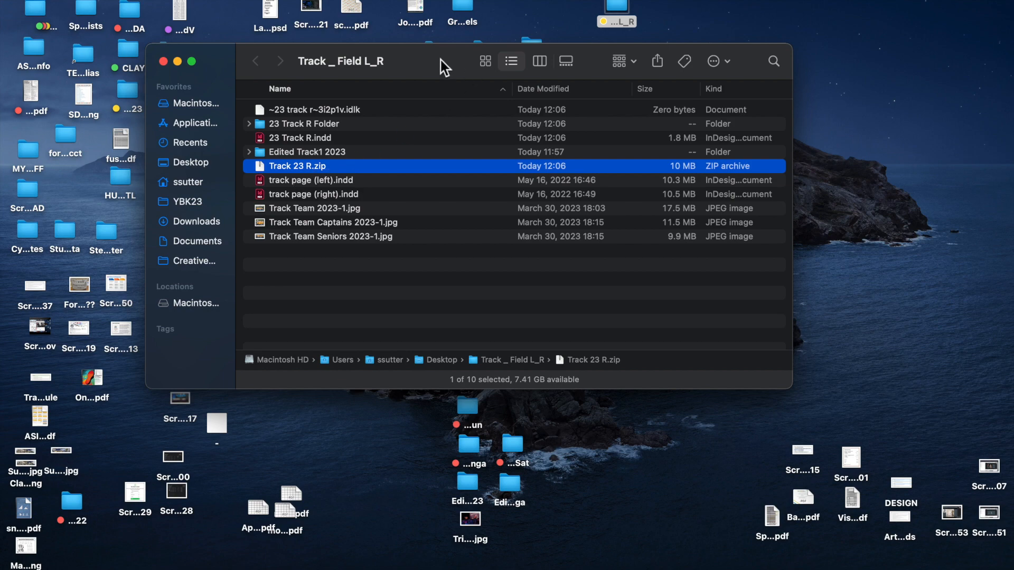
left_click_drag(427, 61, 474, 81)
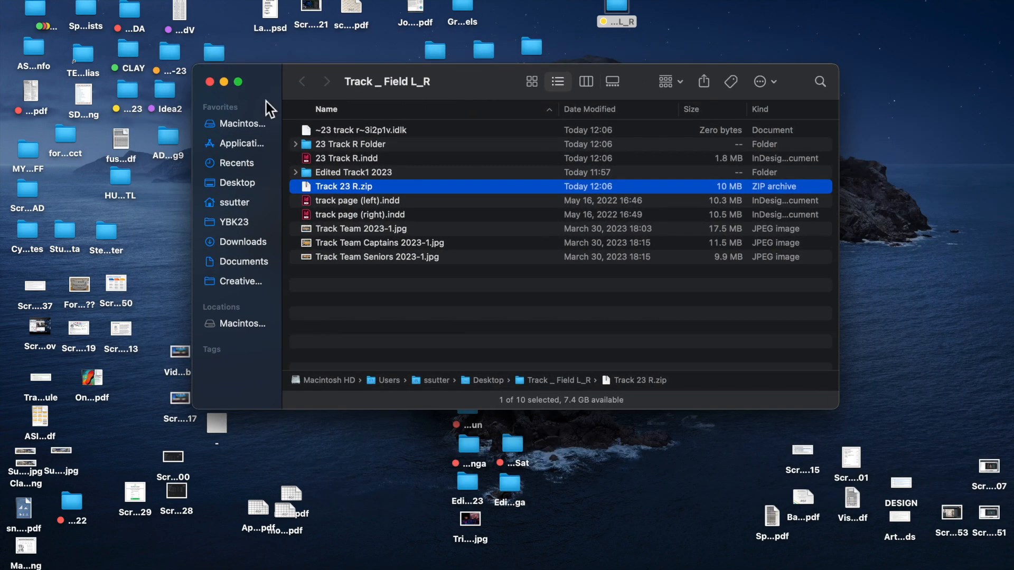
left_click(210, 82)
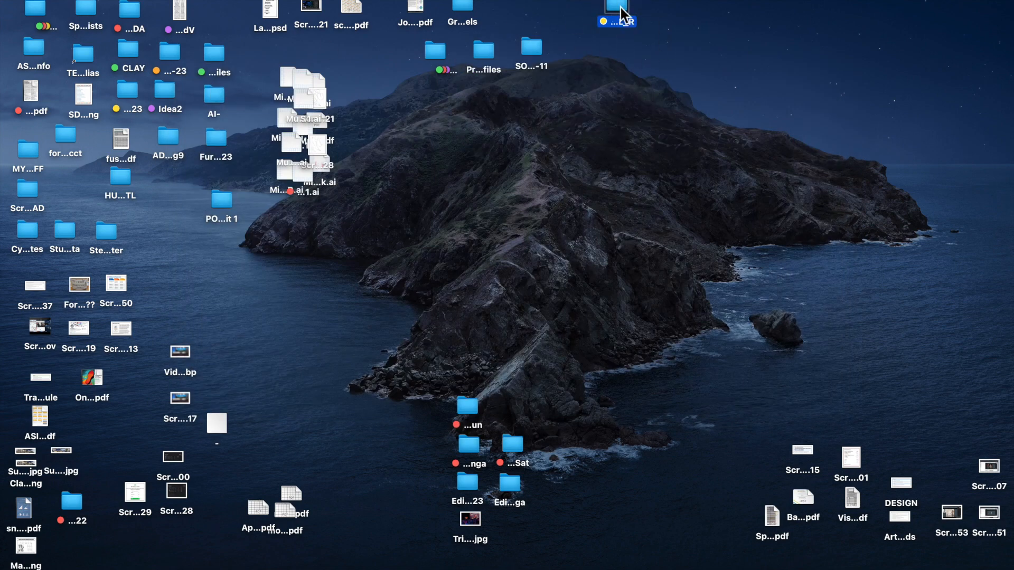
Review the Track _ Field L_R folder, highlighting the Edited Track1 2023 folder, original track page files and team photos, and close it.
double_click(620, 7)
left_click(350, 204)
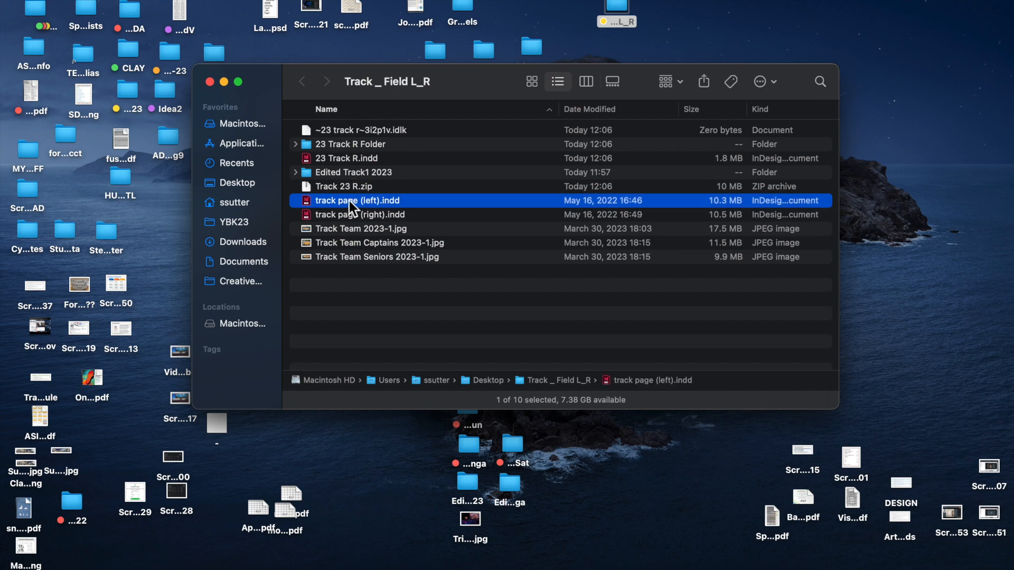
left_click(335, 174)
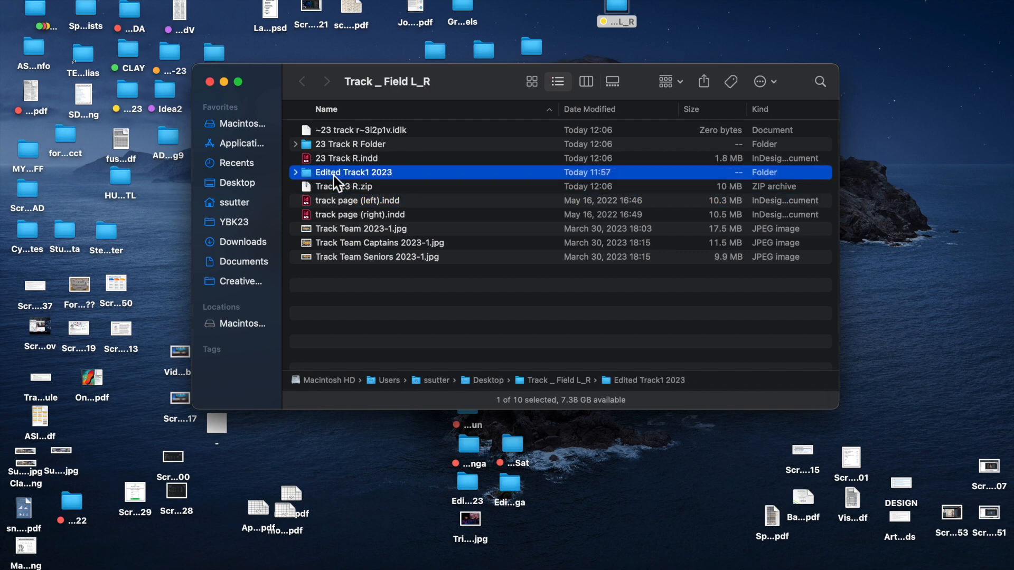
left_click(329, 204, "super")
left_click(333, 215, "super")
left_click(340, 228, "super")
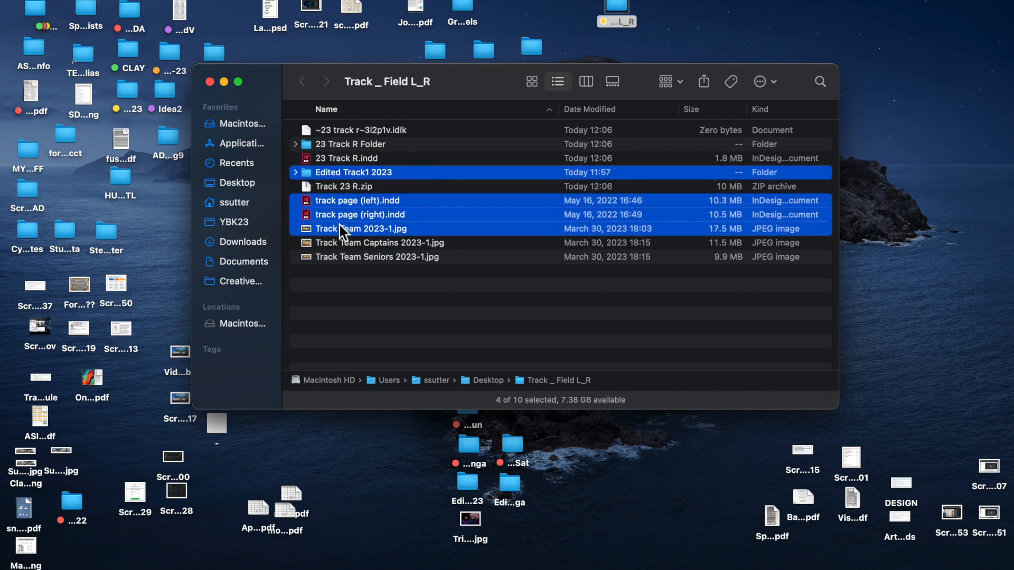
left_click(347, 243, "super")
left_click(350, 257, "super")
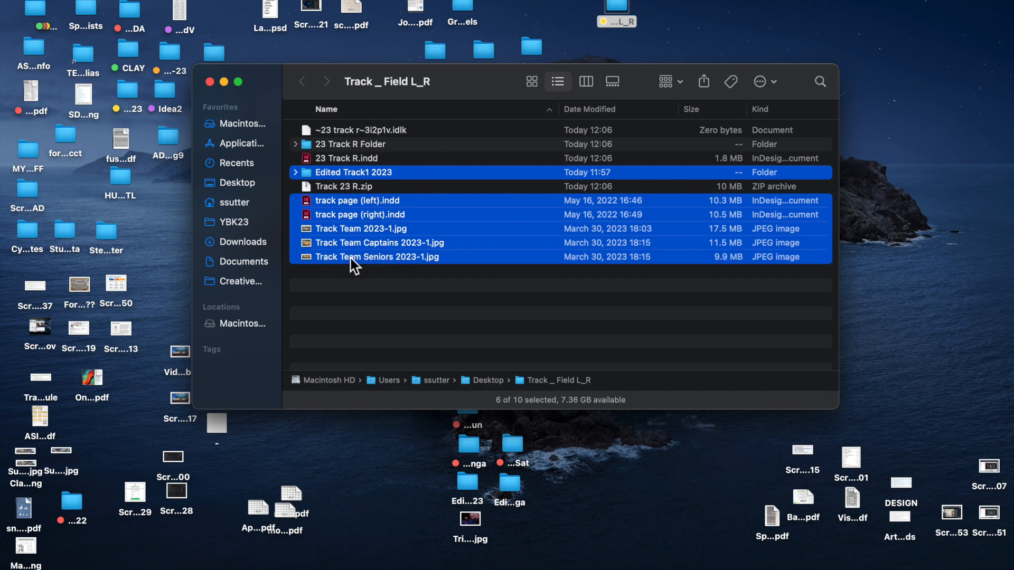
left_click(359, 303)
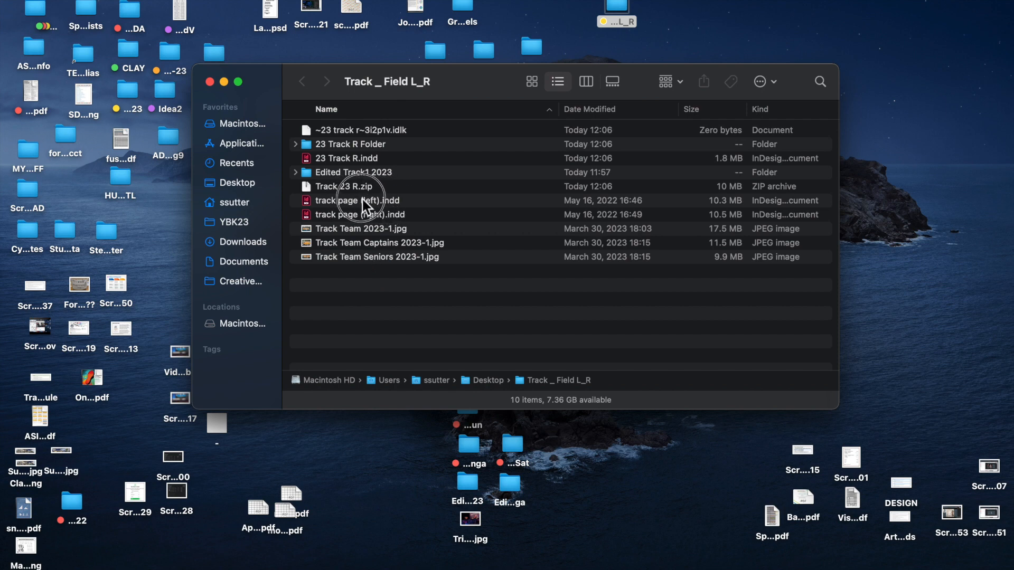
left_click(335, 159)
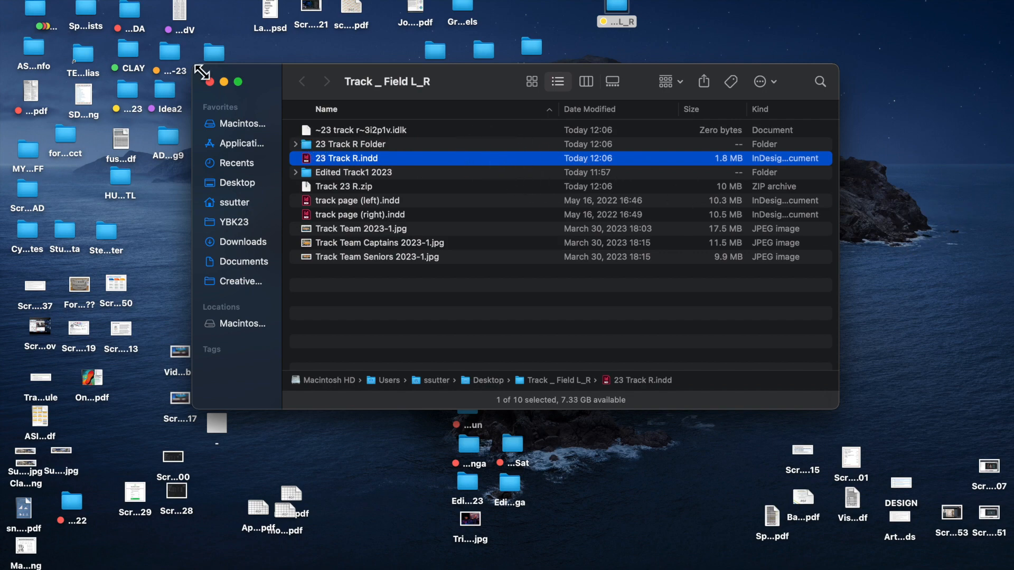
left_click(210, 82)
left_click(653, 68)
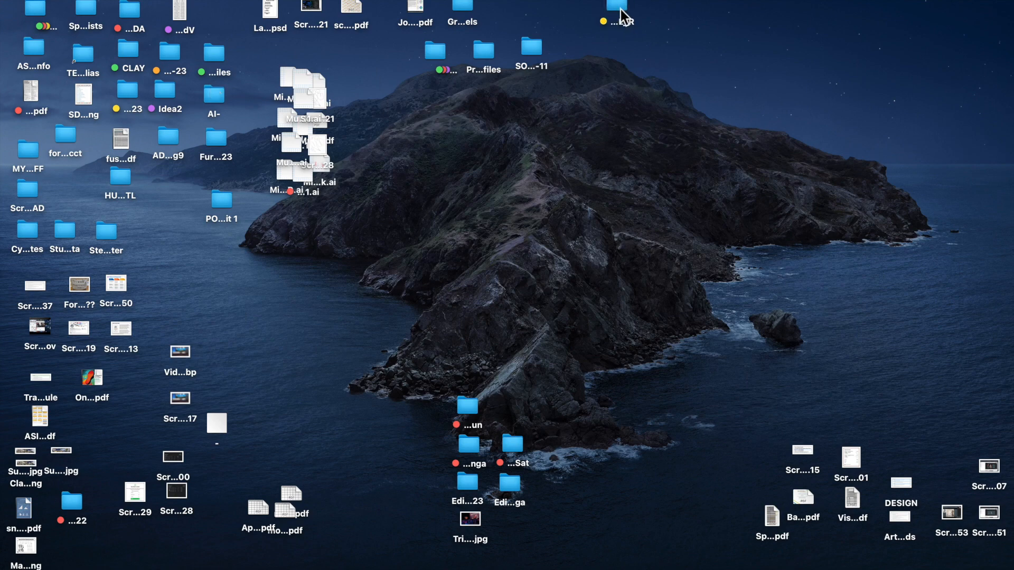
Switch back to Adobe InDesign and examine the layout of the entire 23 Track R page.
left_click(727, 547)
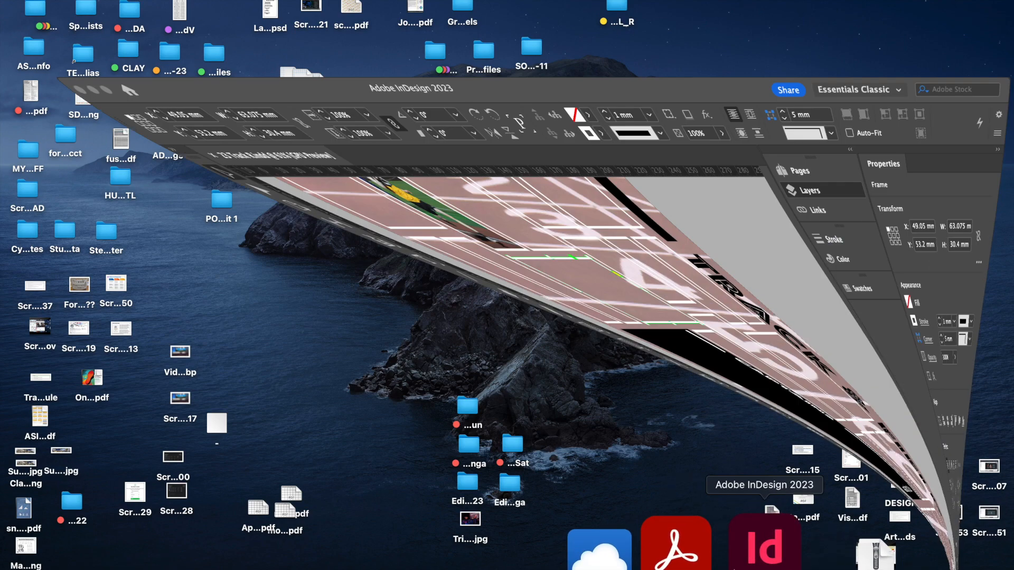
scroll(444, 442, "down", 5)
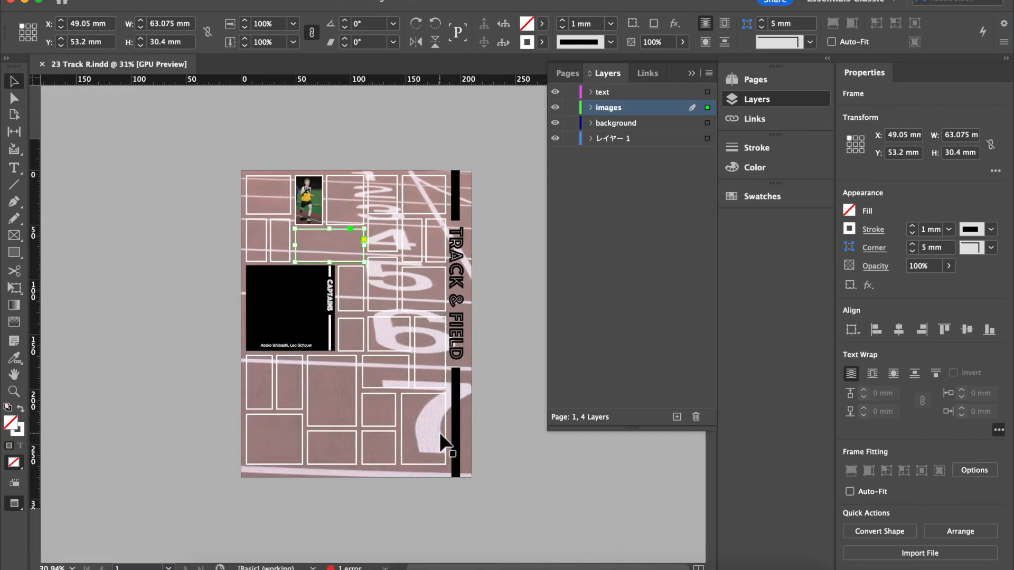
scroll(443, 443, "up", 2)
scroll(442, 436, "up", 1)
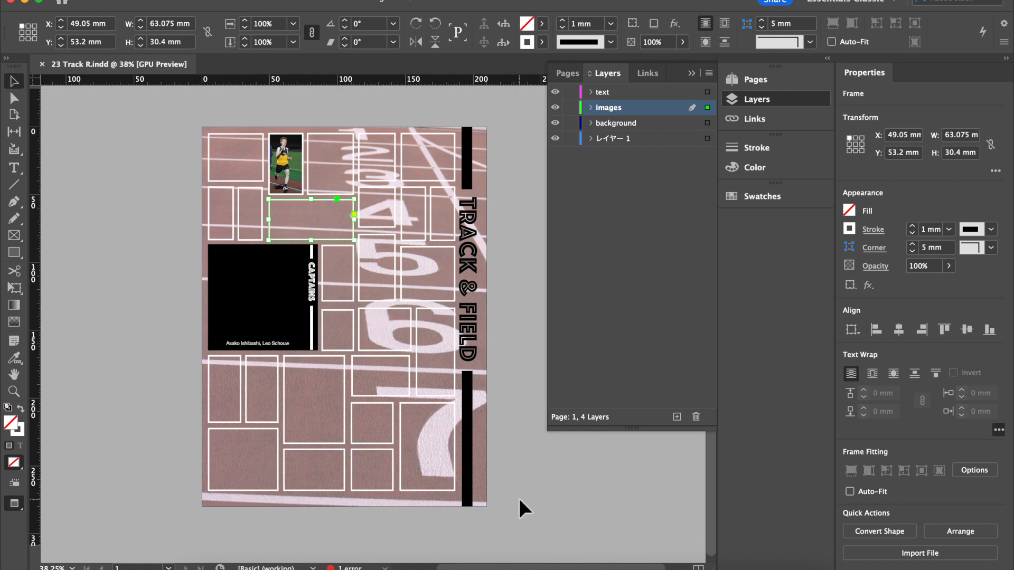